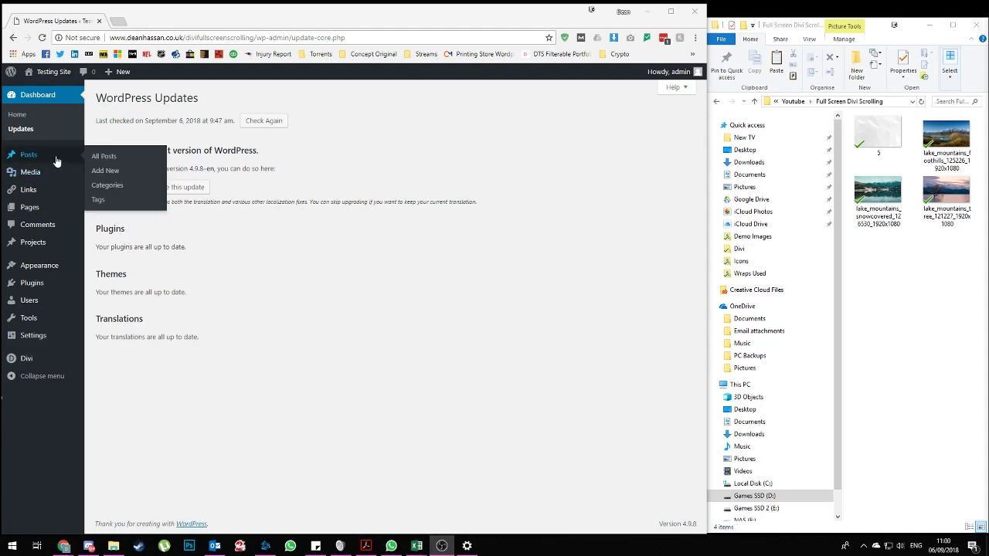
Step: Create a new page titled 'Full Screen Demo'
mouse_move(40, 368)
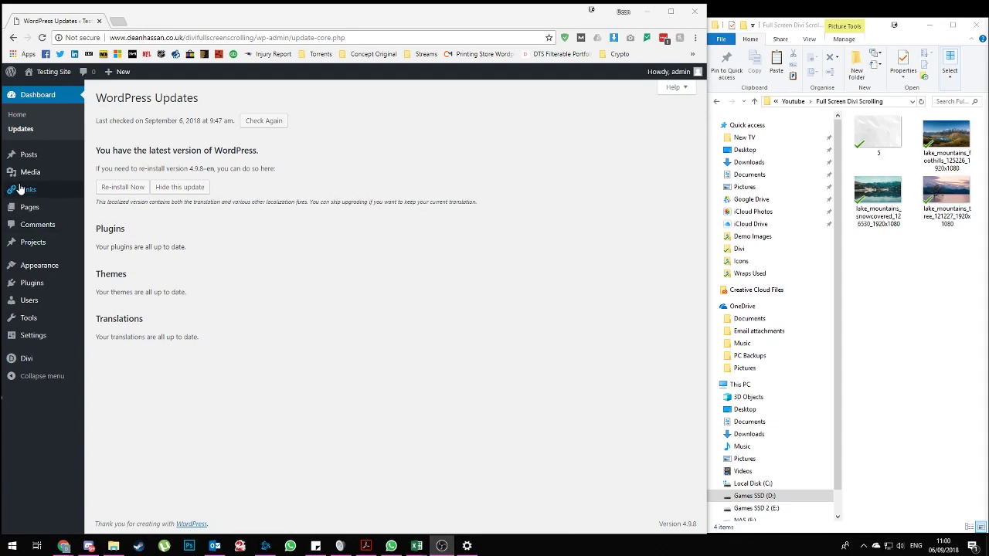
mouse_move(48, 211)
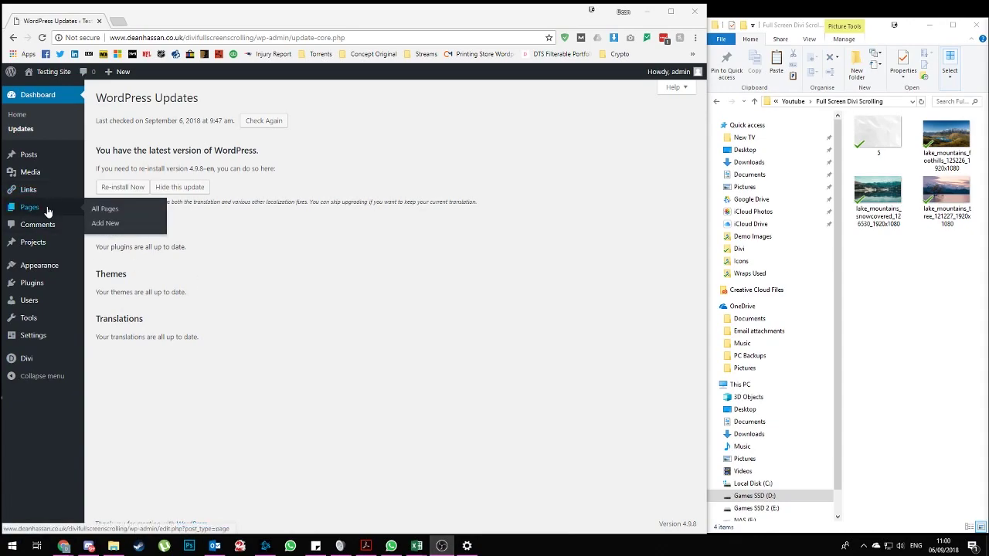
left_click(106, 223)
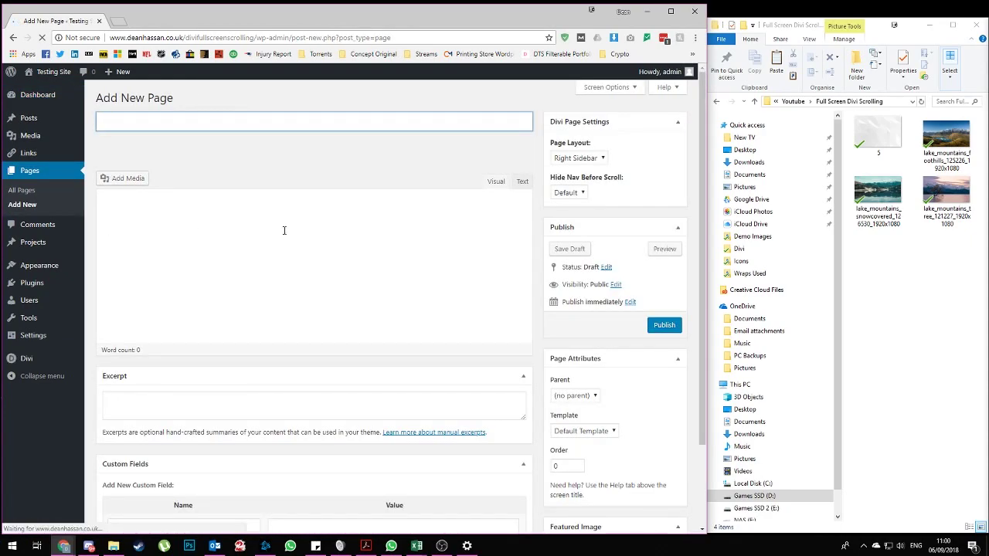
type("Full")
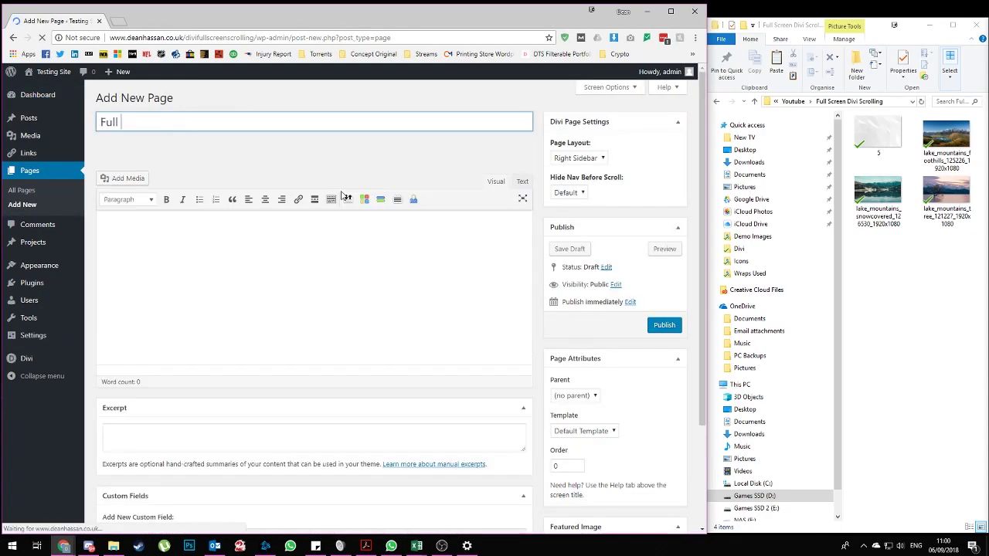
type("Scree")
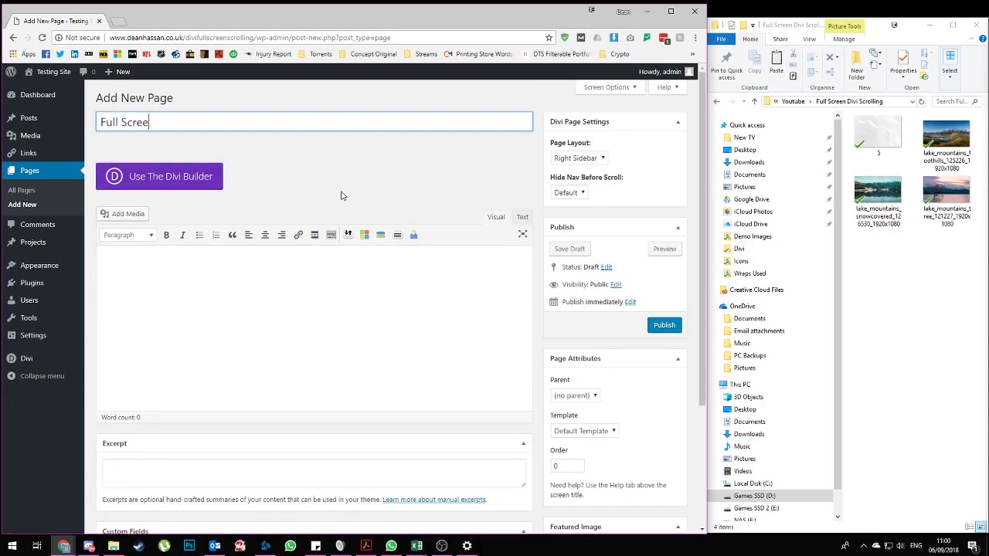
type("n Demo")
Step: Switch the page to the Divi Builder and set Dot Navigation to On
left_click(189, 188)
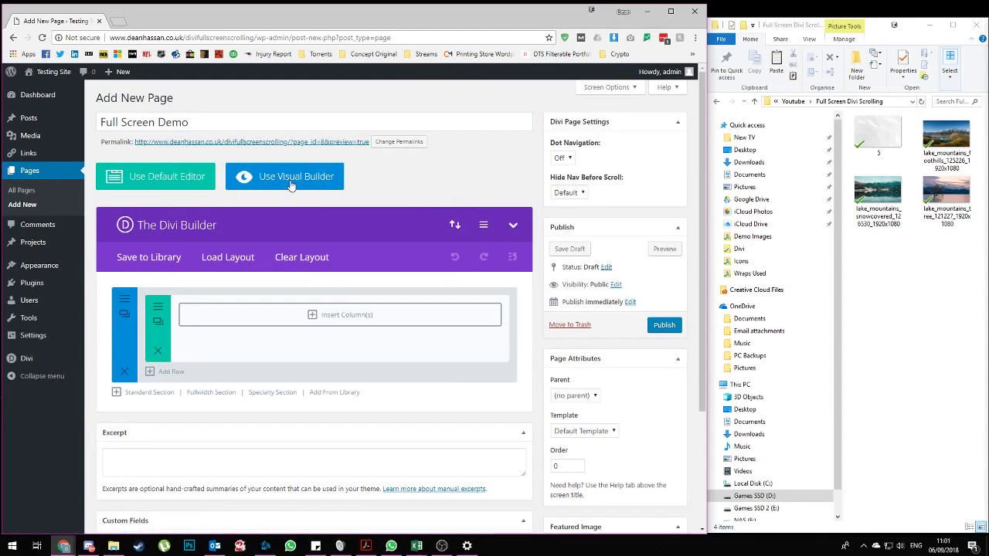
left_click(568, 160)
left_click(563, 181)
Step: Replace the standard section with a fullwidth section containing a Fullwidth Header module
left_click(205, 395)
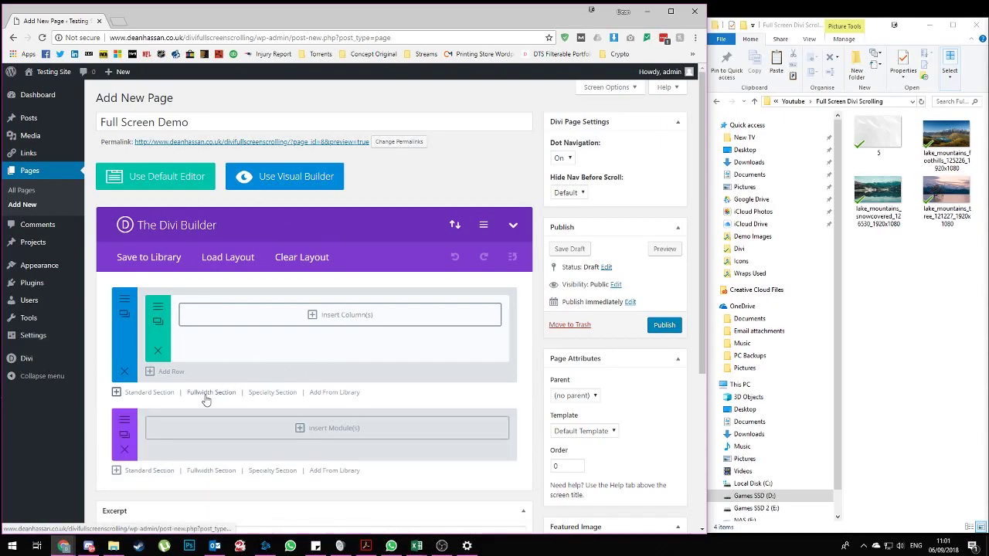
left_click(125, 371)
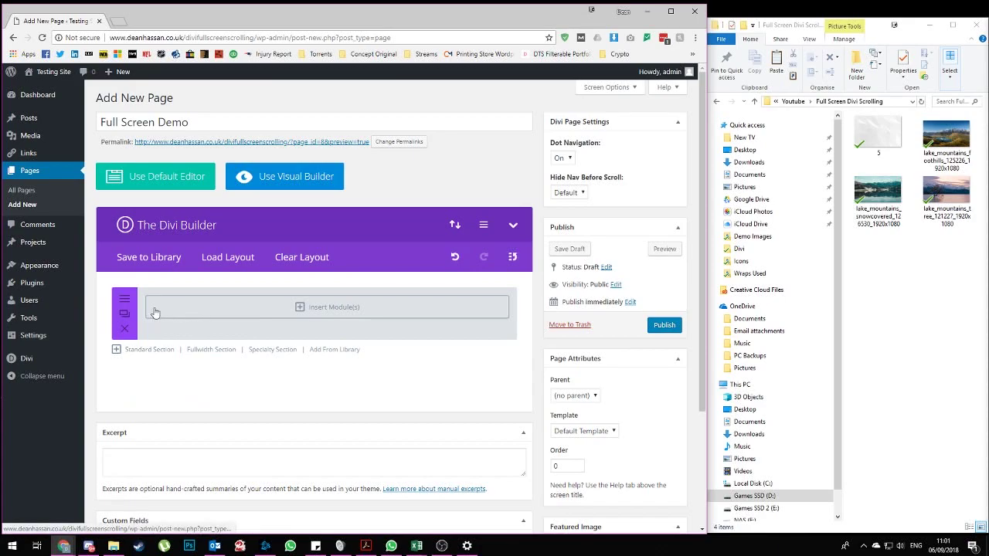
left_click(296, 314)
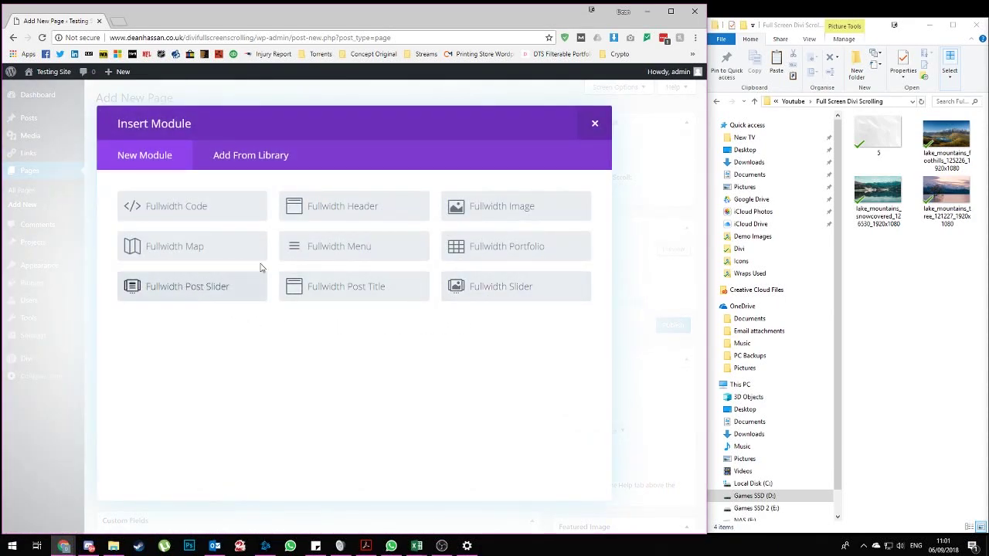
left_click(345, 214)
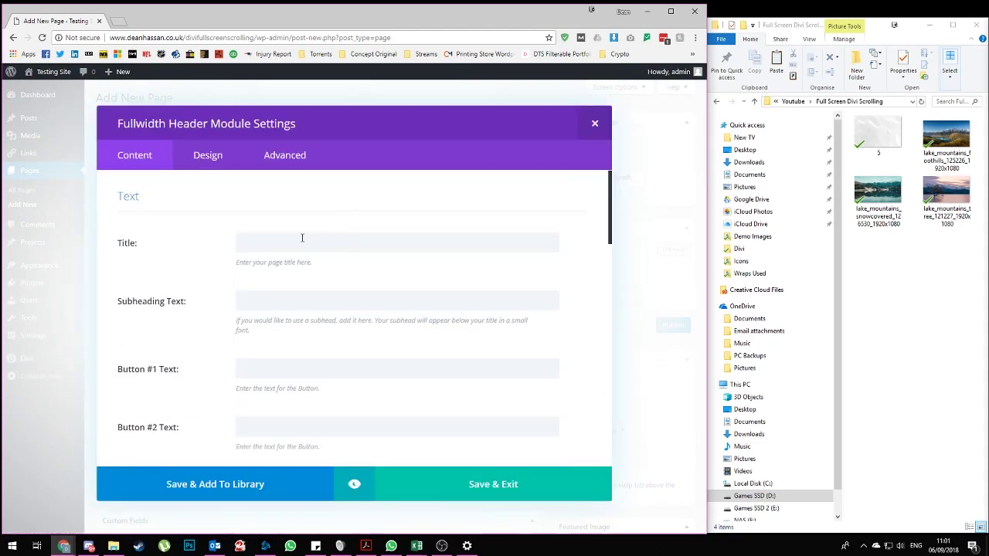
Step: Title the header 'Demo 1', enable Make Fullscreen, and save the module
left_click(301, 238)
type("Demo 1")
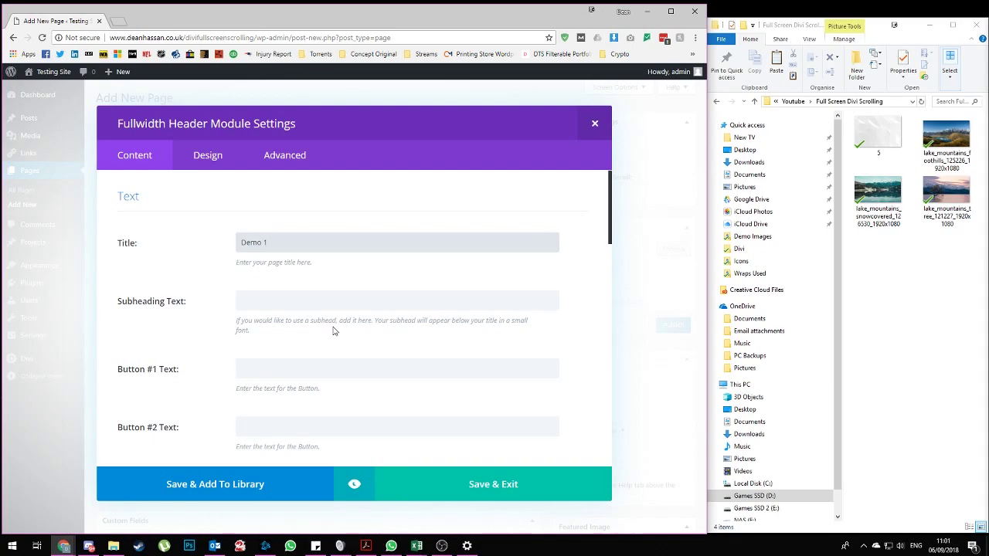
left_click(204, 157)
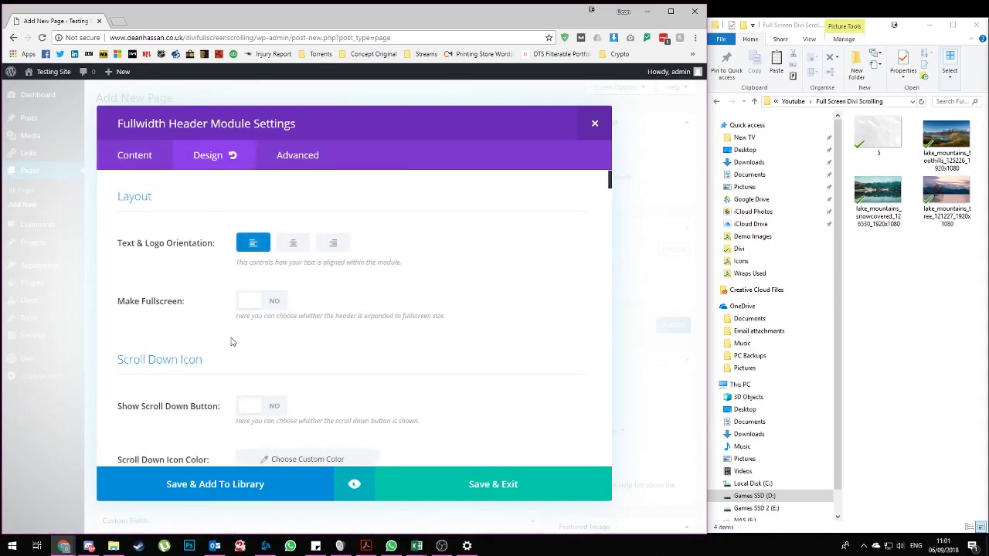
left_click(263, 303)
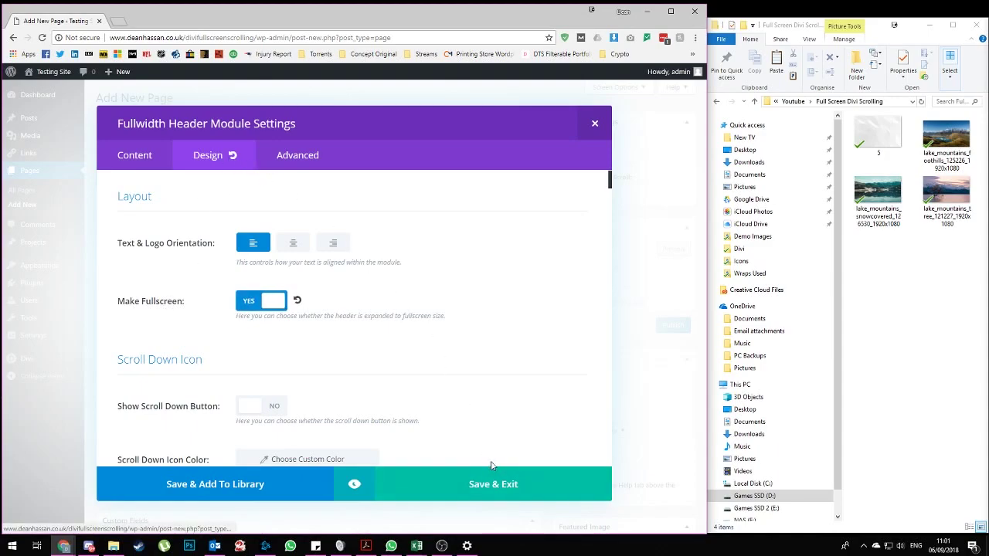
left_click(530, 494)
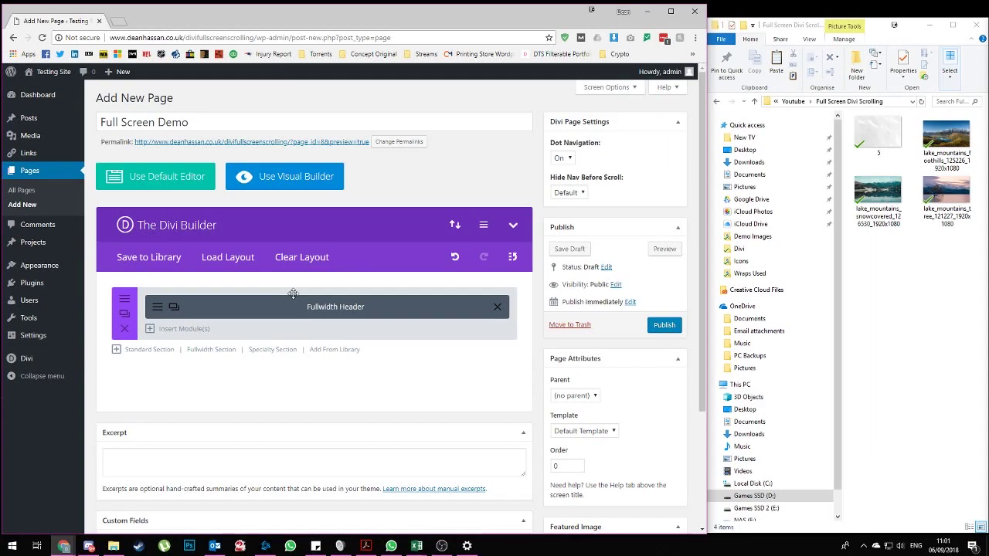
Step: Upload lake_mountains_snowcovered_126530_1920x1080.jpg and set it as the section's Full Size background image
left_click(124, 303)
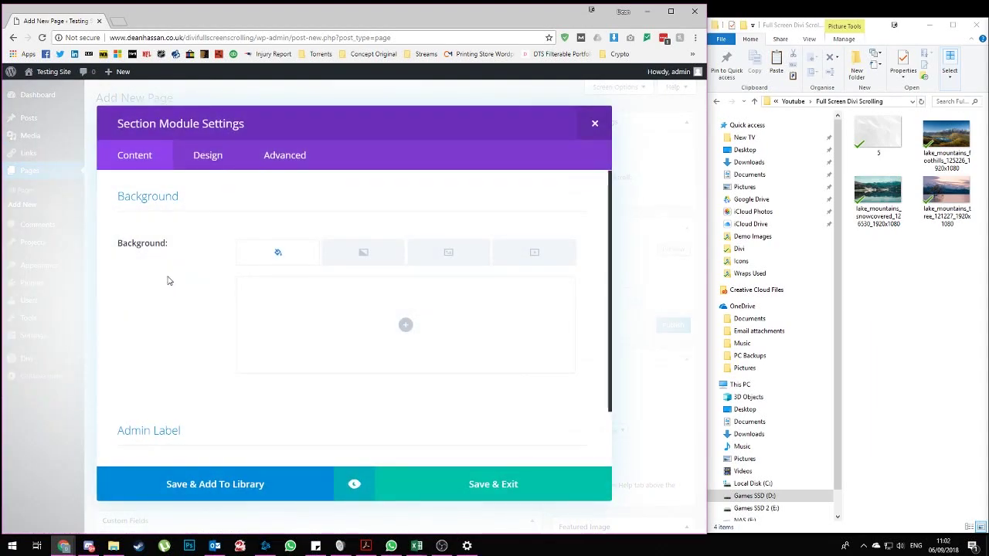
left_click(455, 259)
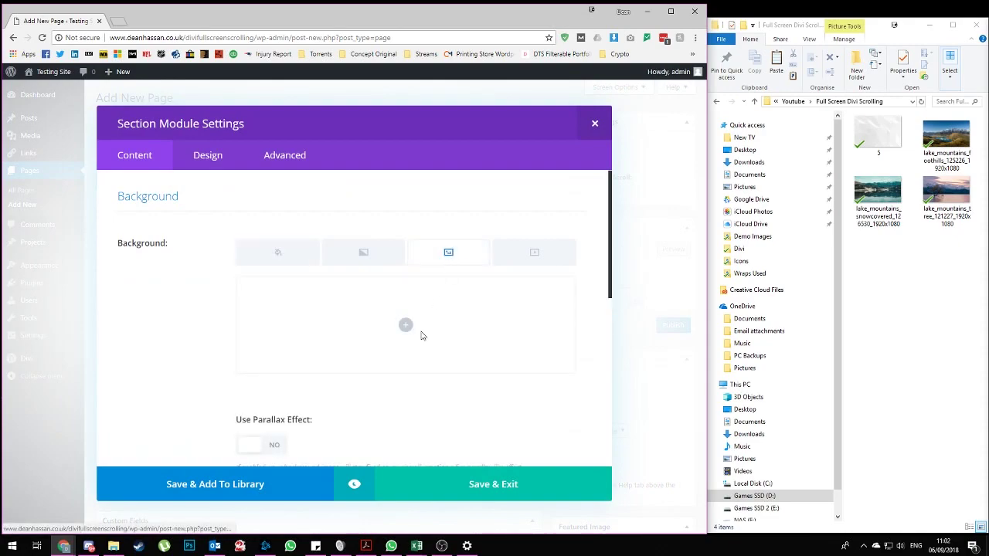
left_click(405, 325)
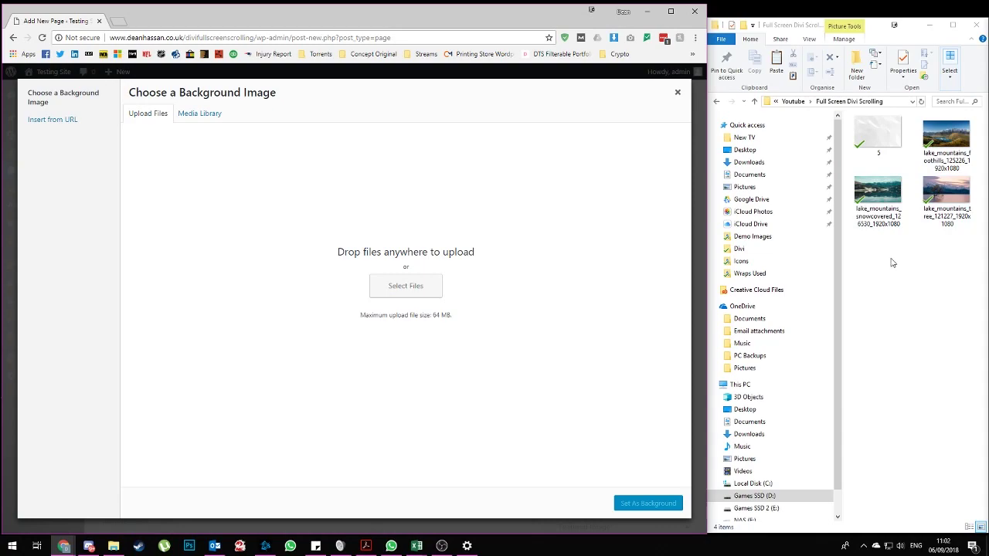
left_click_drag(890, 202, 288, 247)
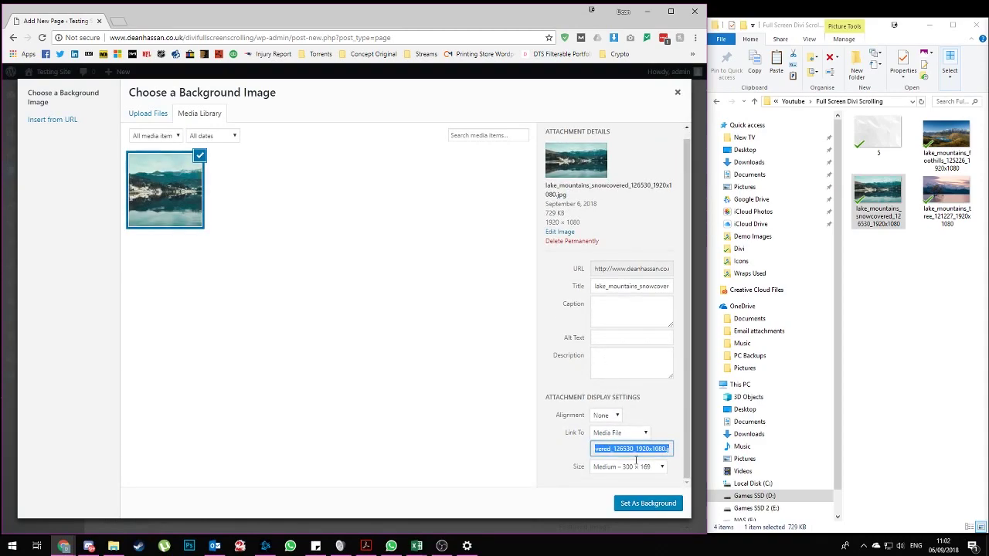
left_click(636, 468)
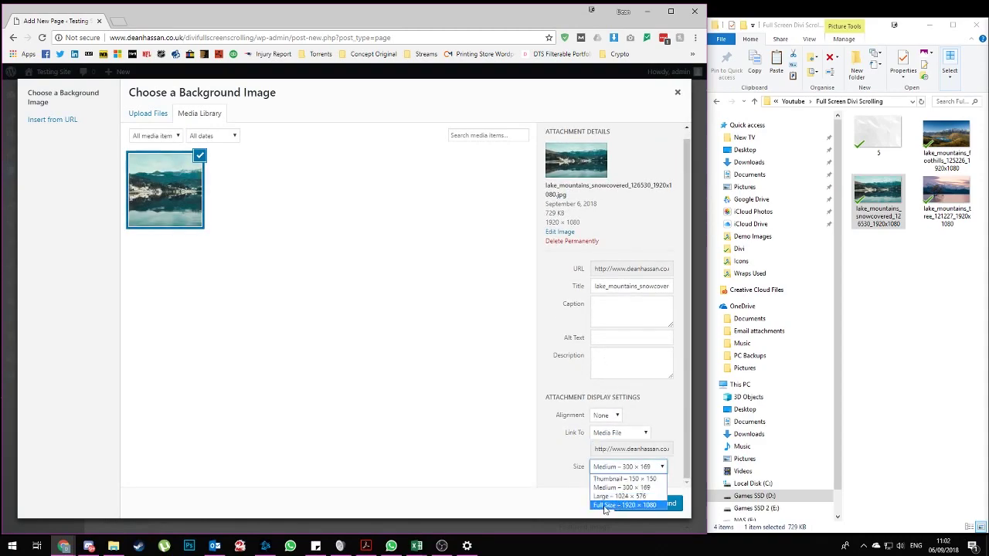
left_click(605, 507)
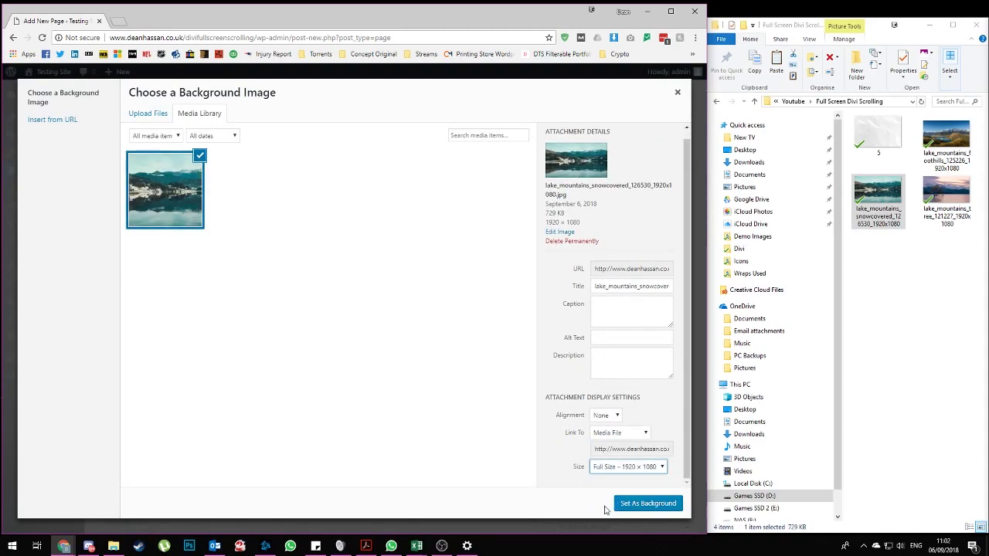
left_click(646, 506)
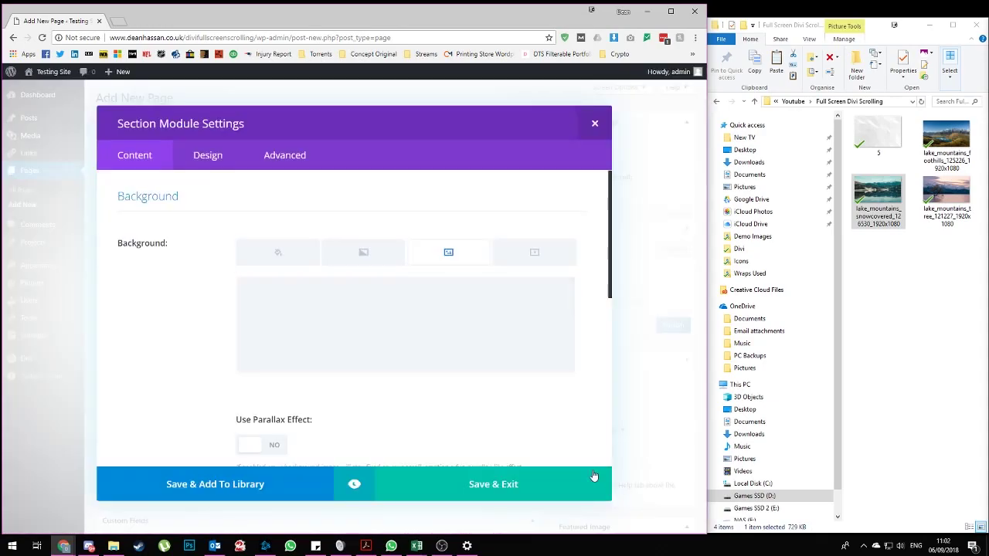
left_click(515, 492)
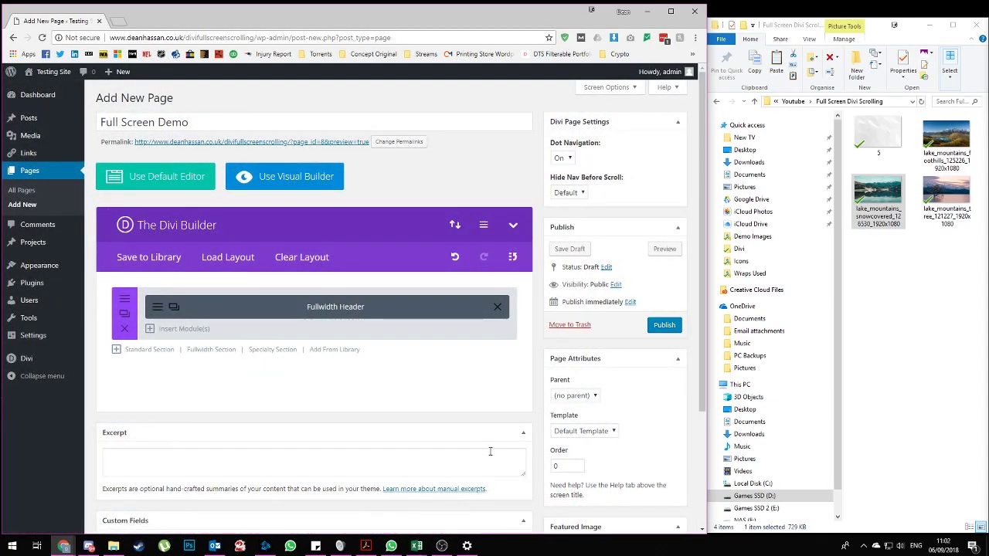
Step: Duplicate the header section twice to make three fullwidth header sections
scroll(315, 404, "down", 1)
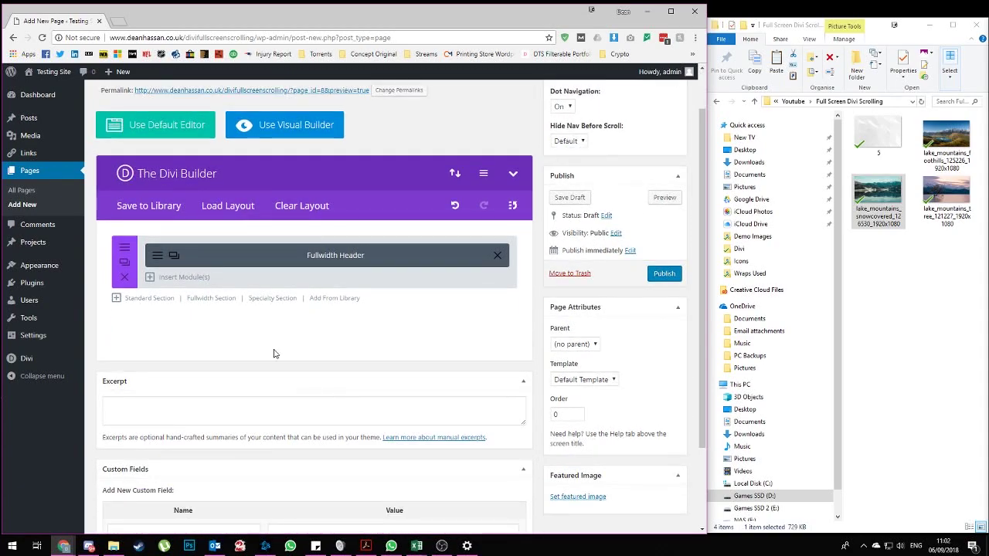
left_click(124, 263)
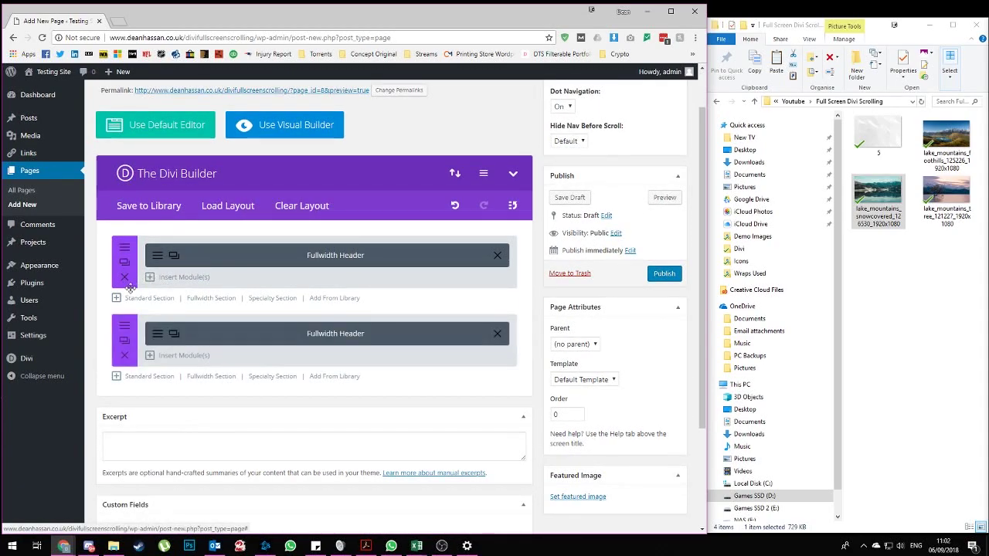
left_click(124, 340)
scroll(126, 224, "down", 2)
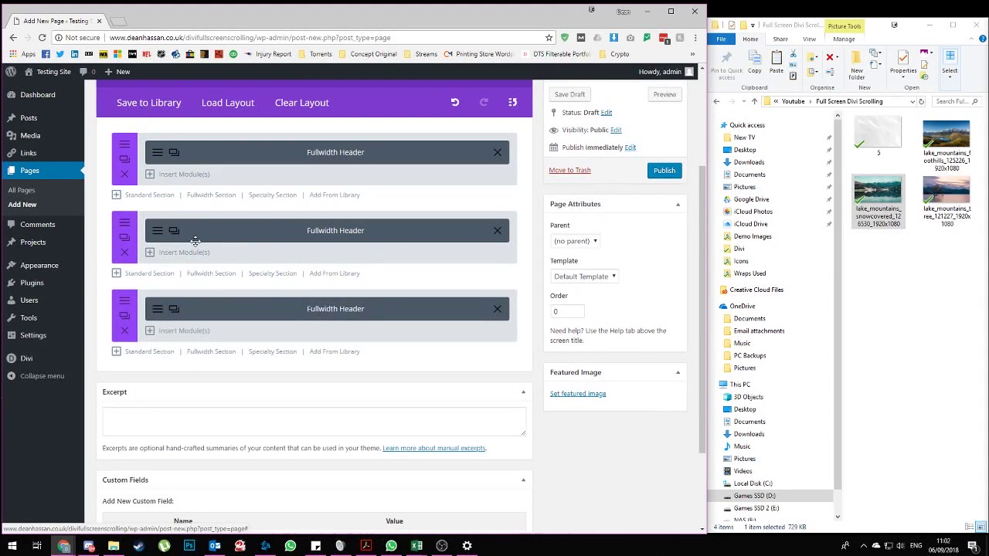
Step: Replace the second section's background with the uploaded foothills mountain photo
left_click(126, 224)
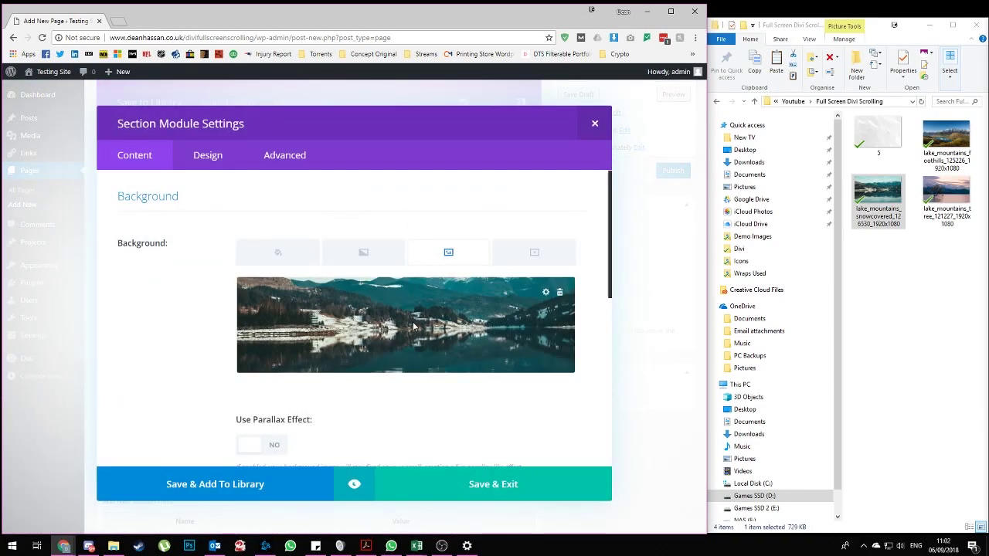
left_click(559, 292)
left_click(416, 321)
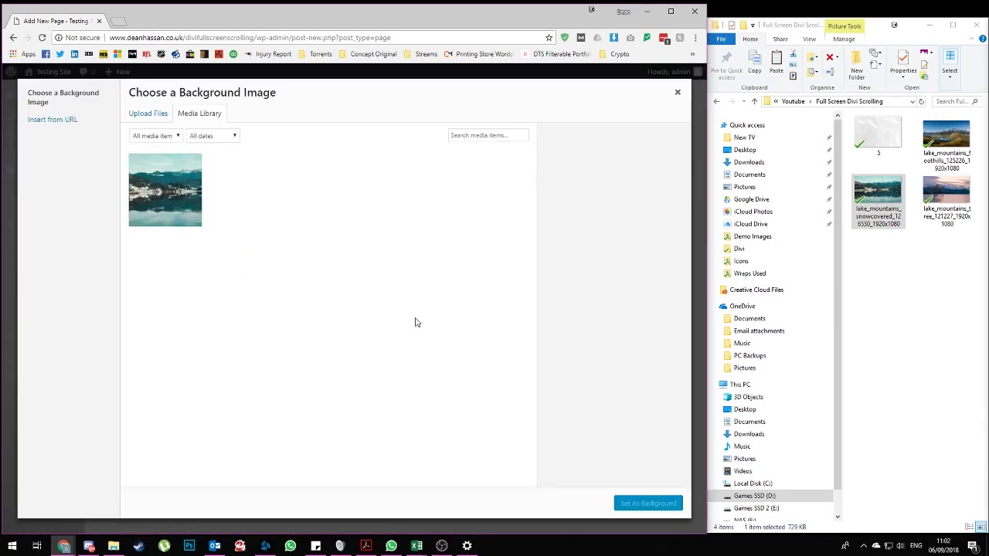
left_click_drag(946, 139, 486, 272)
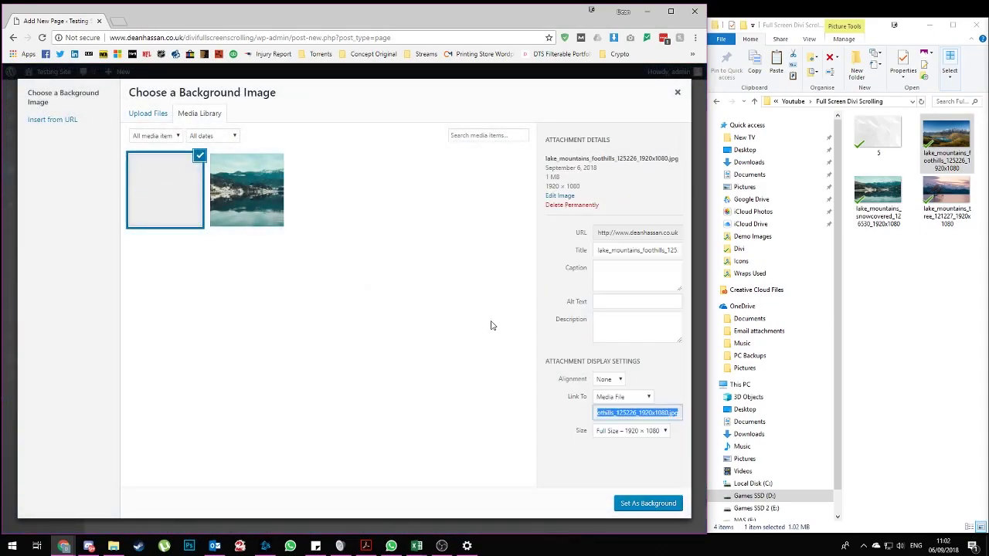
left_click(653, 504)
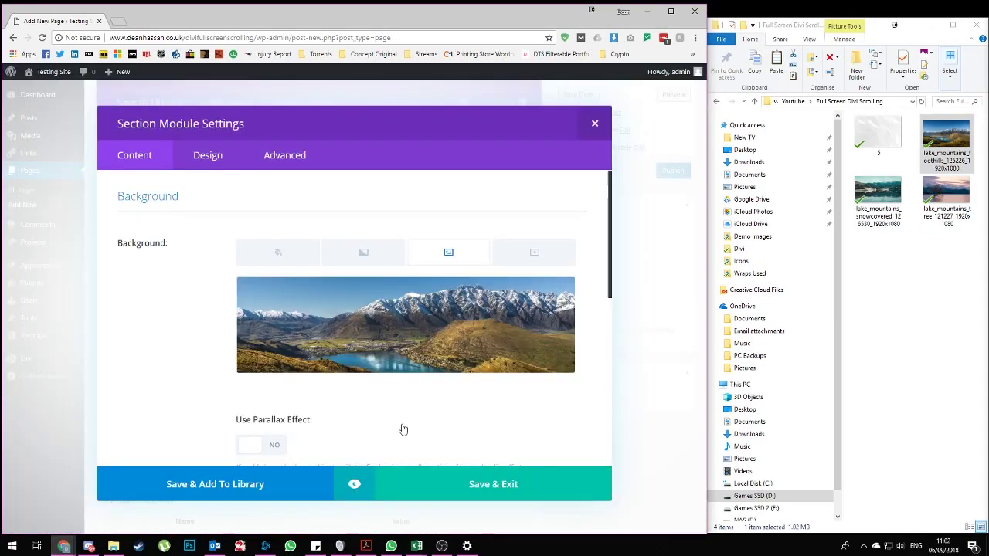
left_click(515, 487)
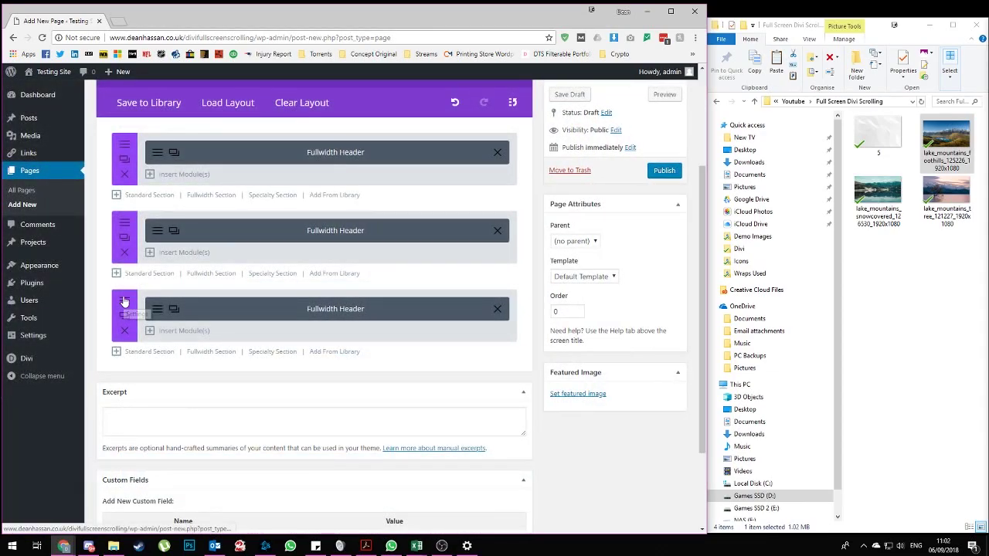
Step: Give the third section the uploaded lake-and-tree mountain photo as its background
left_click(124, 302)
left_click(550, 289)
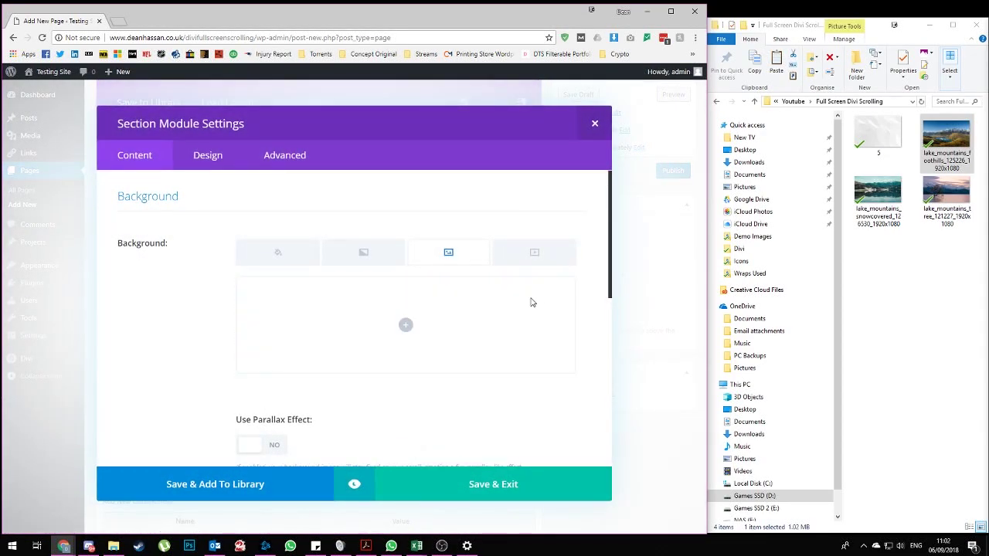
left_click(406, 324)
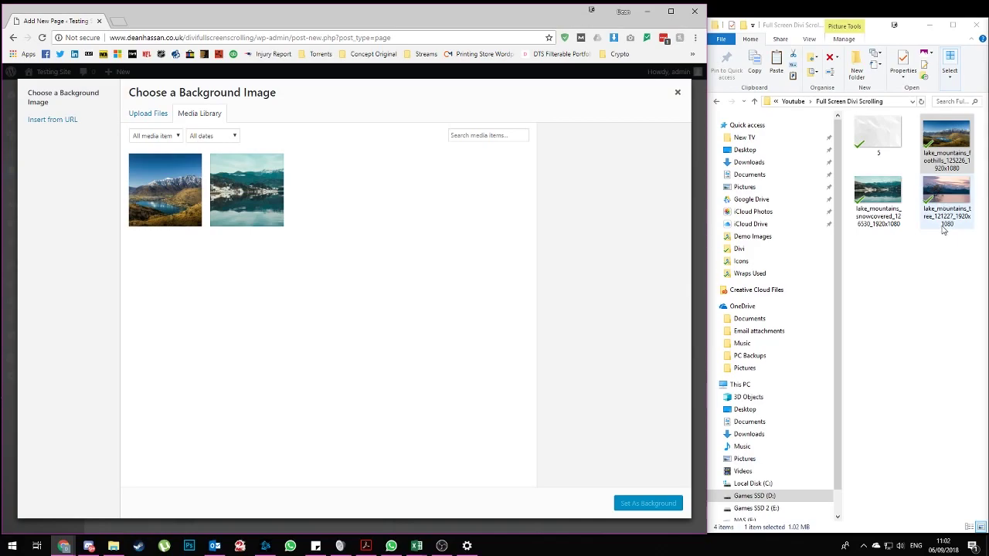
left_click_drag(942, 227, 408, 263)
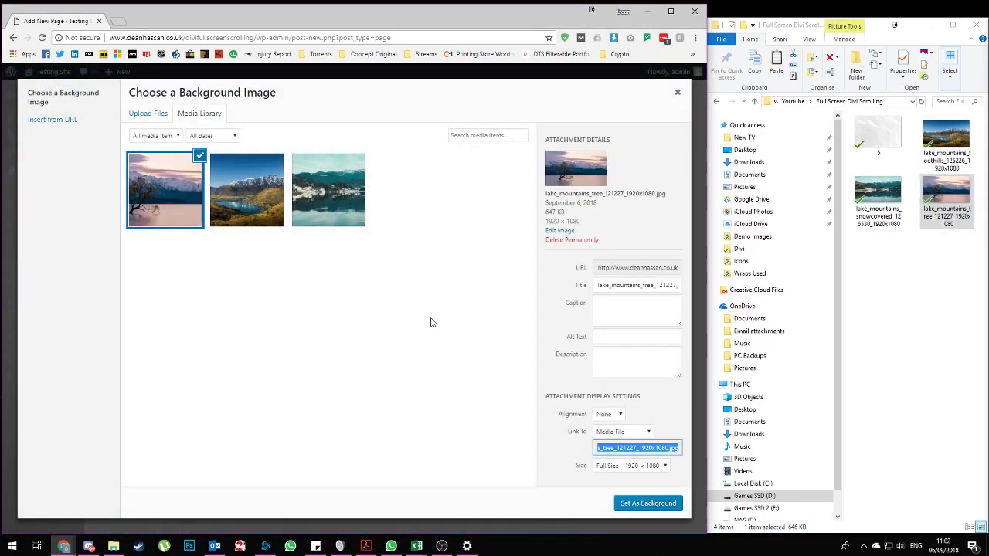
left_click(656, 509)
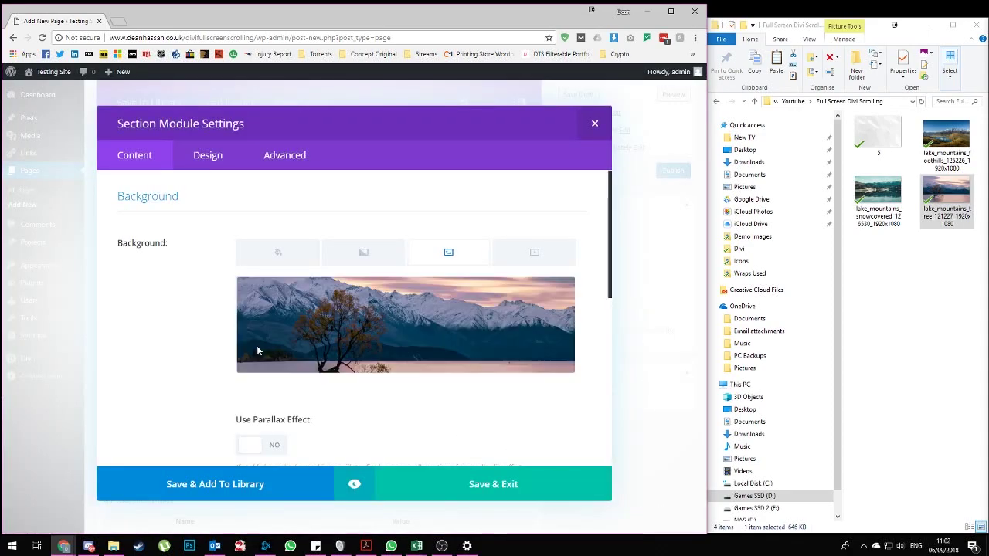
left_click(464, 483)
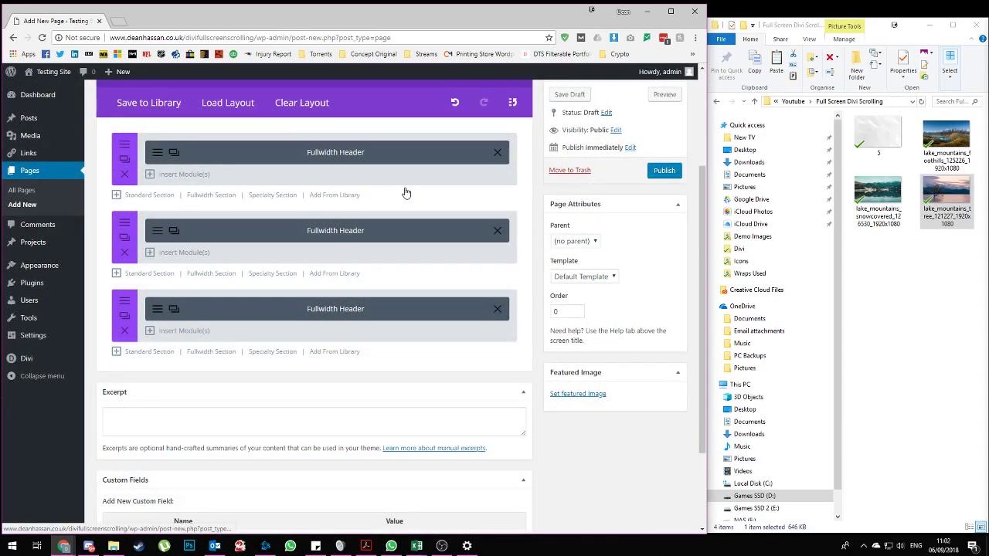
Step: Retitle a header 'Demo 2' and add a standard section with a four-column 1/4 row
left_click(263, 228)
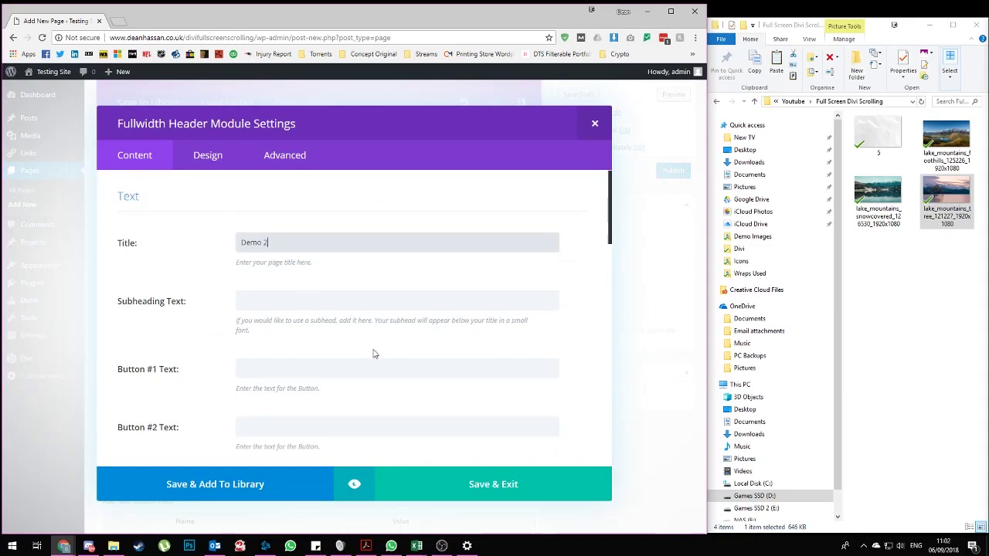
left_click(471, 484)
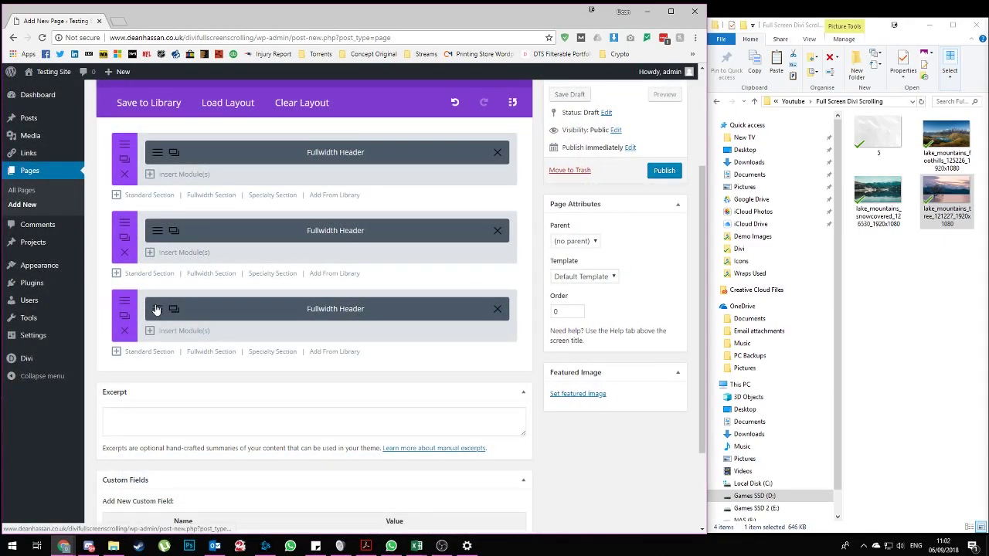
left_click(213, 232)
double_click(264, 242)
type("2")
left_click(504, 485)
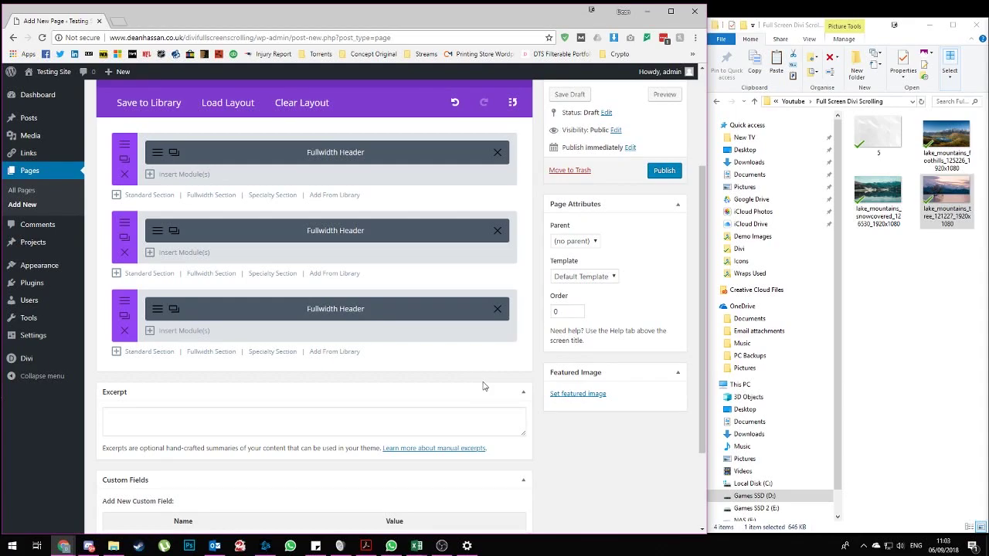
left_click(137, 354)
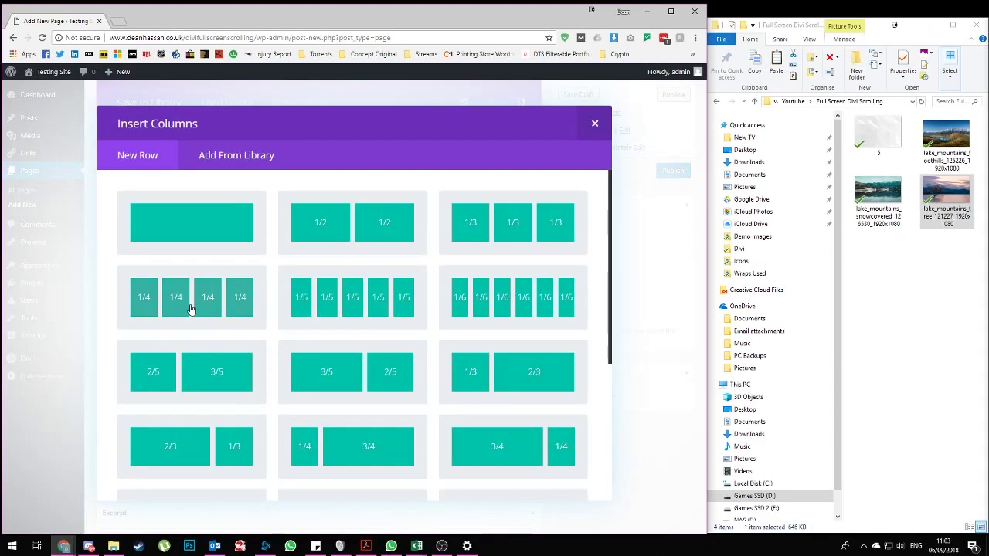
left_click(191, 309)
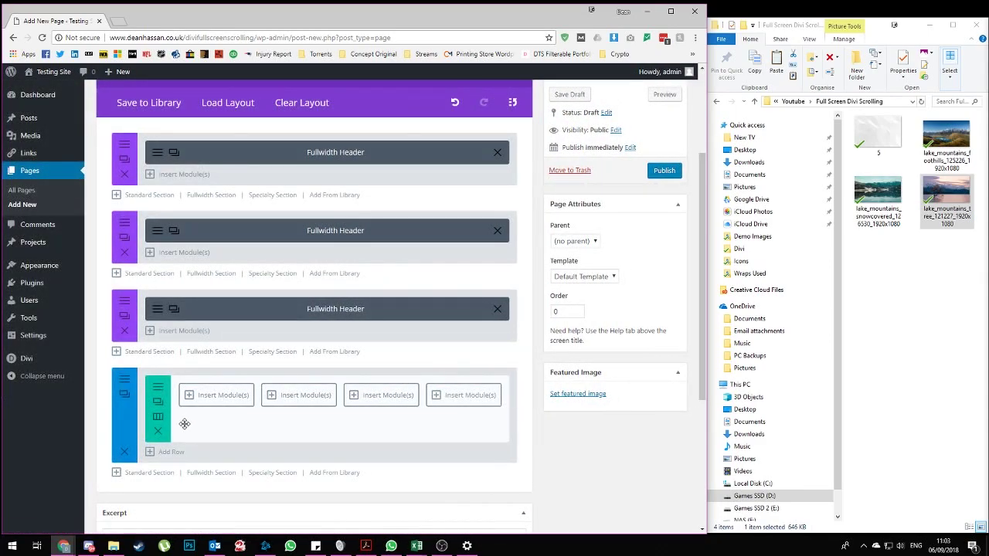
Step: Upload 5.jpg and apply it as the four-column section's background image
left_click(124, 384)
left_click(454, 255)
left_click(405, 325)
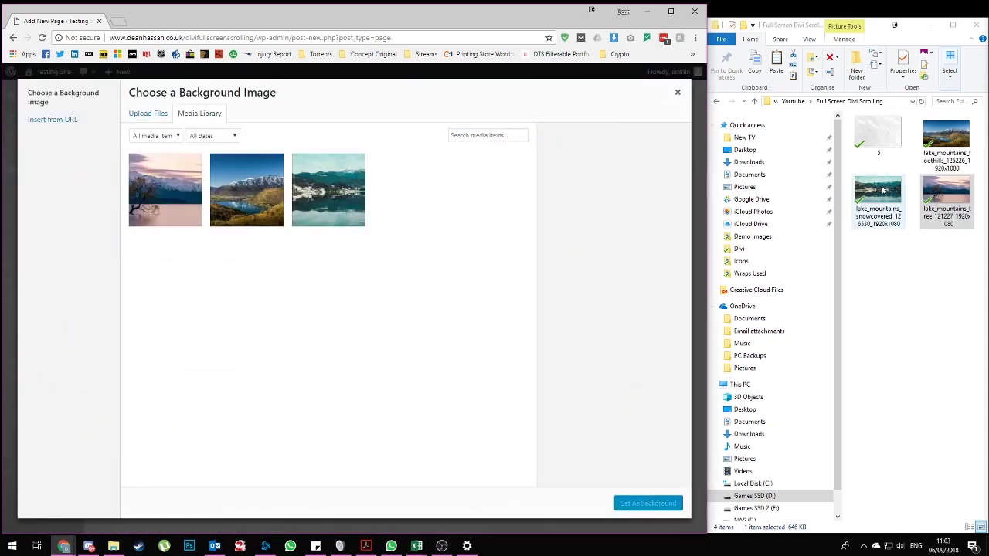
left_click_drag(877, 133, 544, 342)
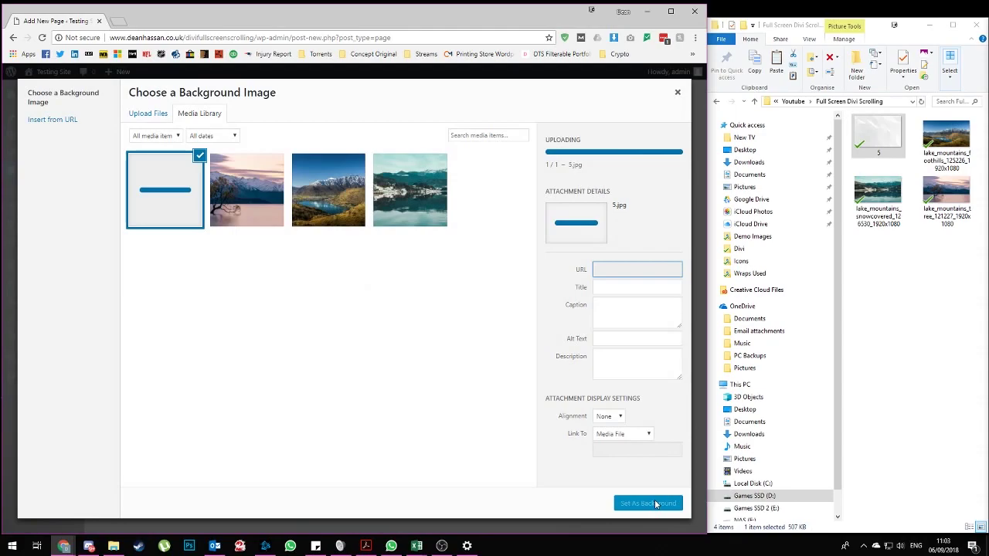
left_click(625, 505)
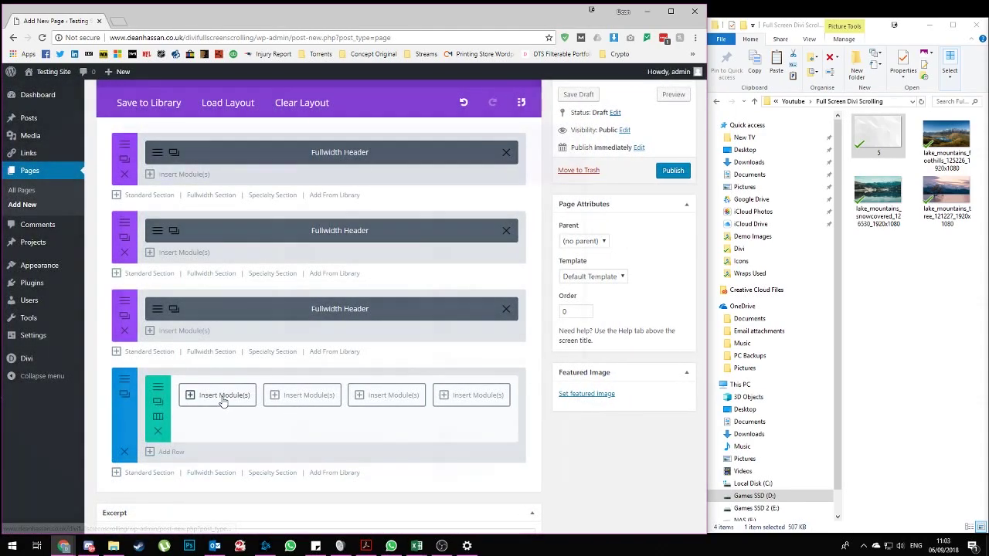
Step: Add a Text module reading 'Header' formatted as Heading 4 to the first column
left_click(221, 399)
scroll(221, 391, "down", 2)
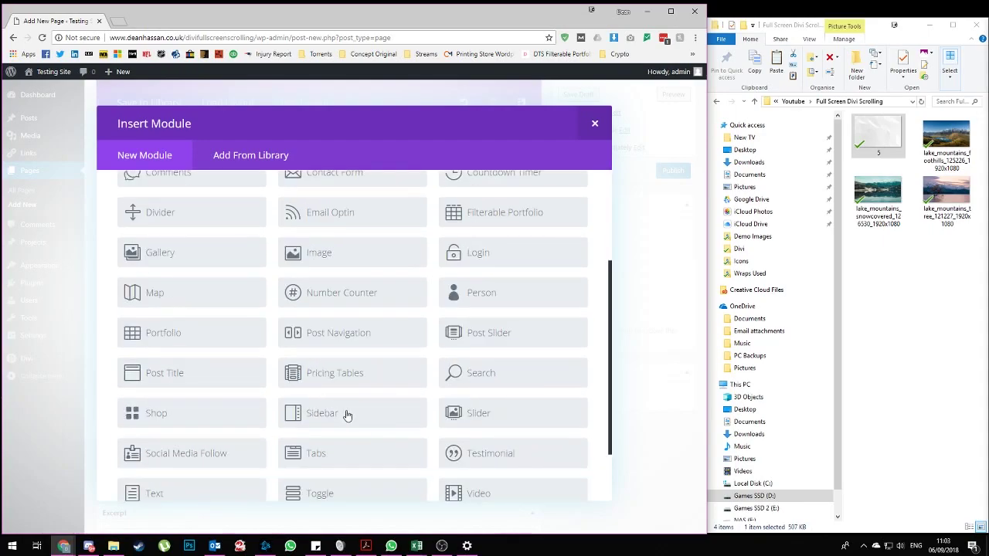
left_click(154, 493)
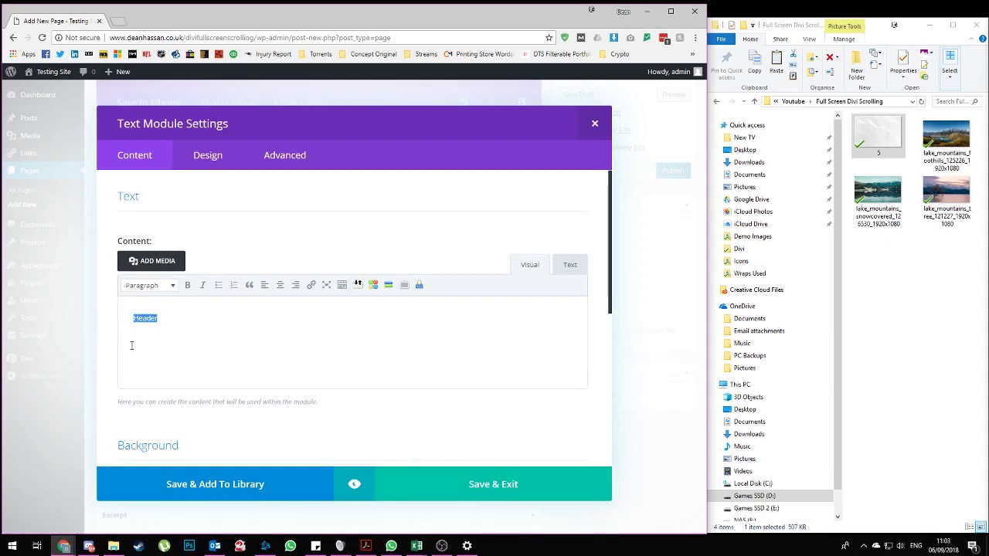
left_click(133, 286)
left_click(133, 286)
left_click(132, 286)
left_click(164, 384)
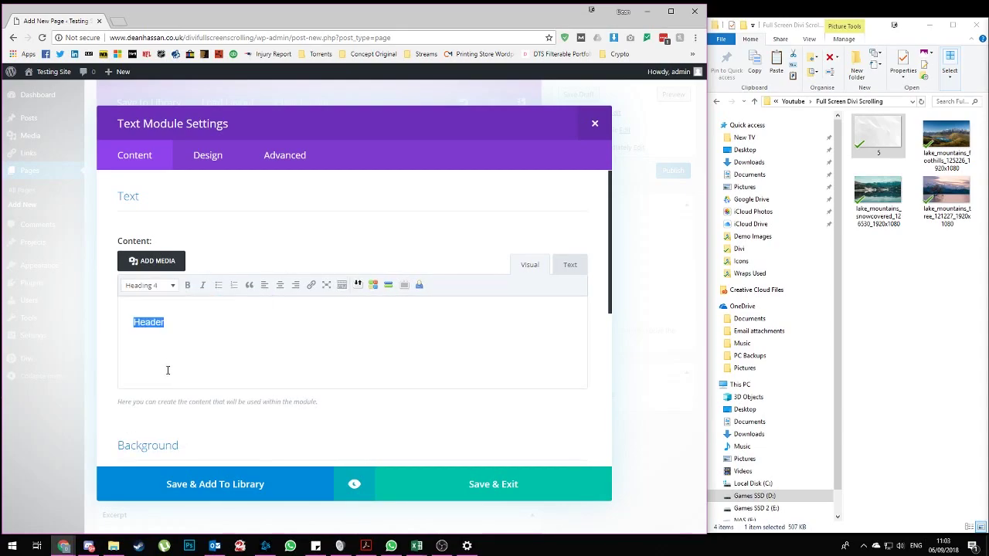
left_click(548, 484)
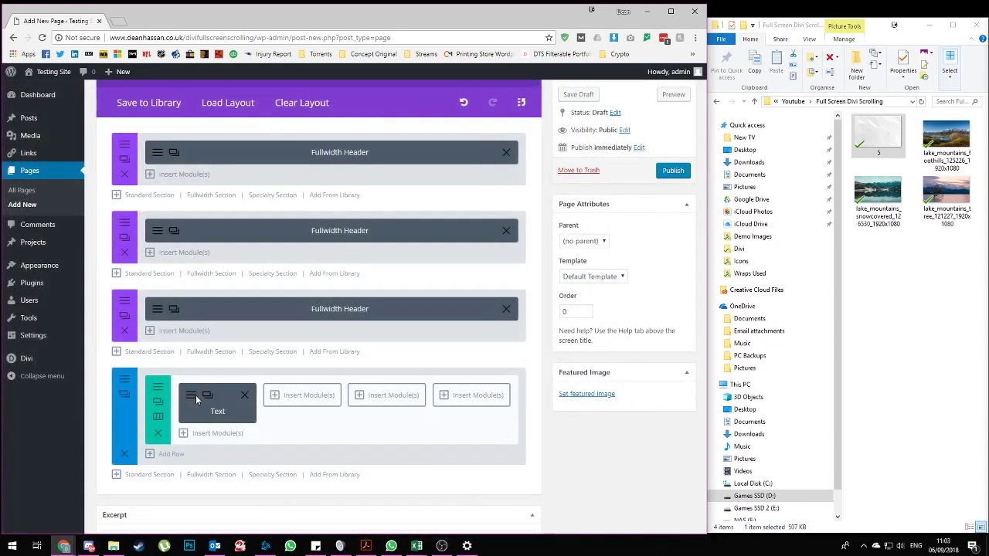
Step: Duplicate the Text module three times and move a copy into the second column
left_click(207, 395)
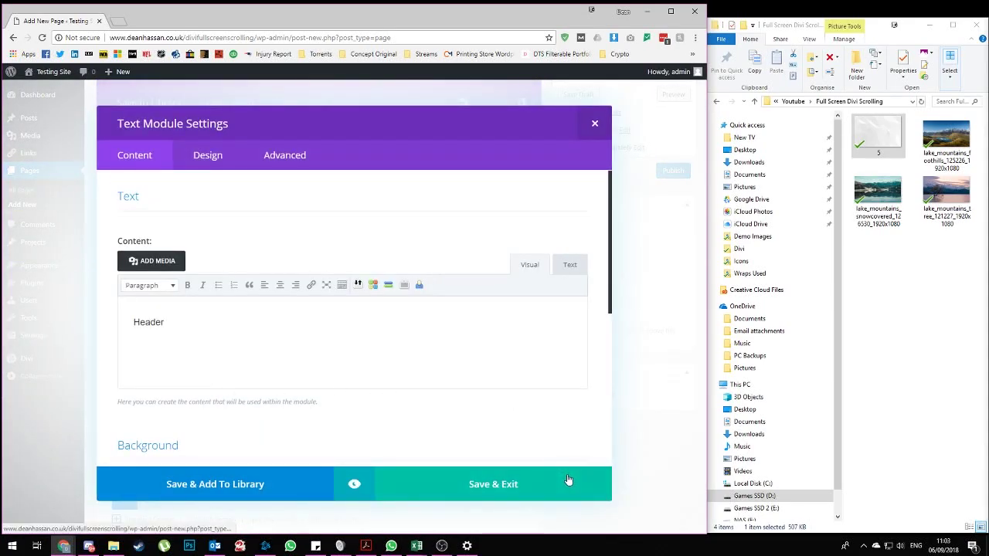
left_click(567, 482)
left_click(208, 395)
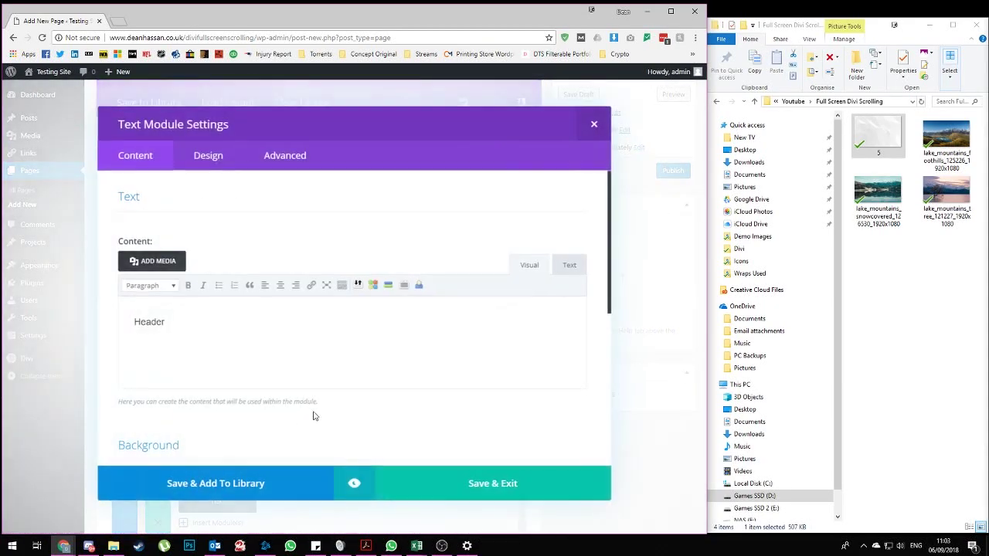
left_click(503, 484)
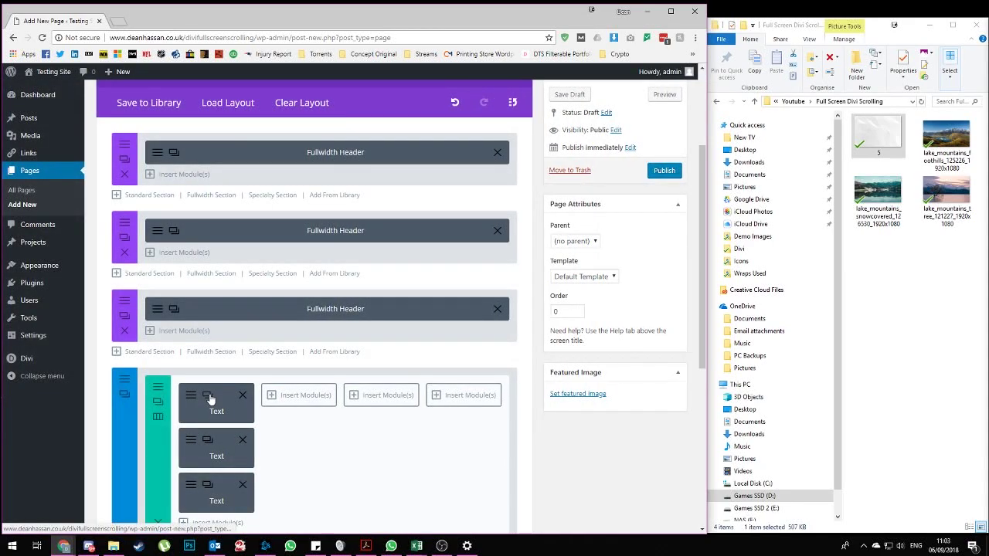
left_click(207, 395)
left_click(532, 488)
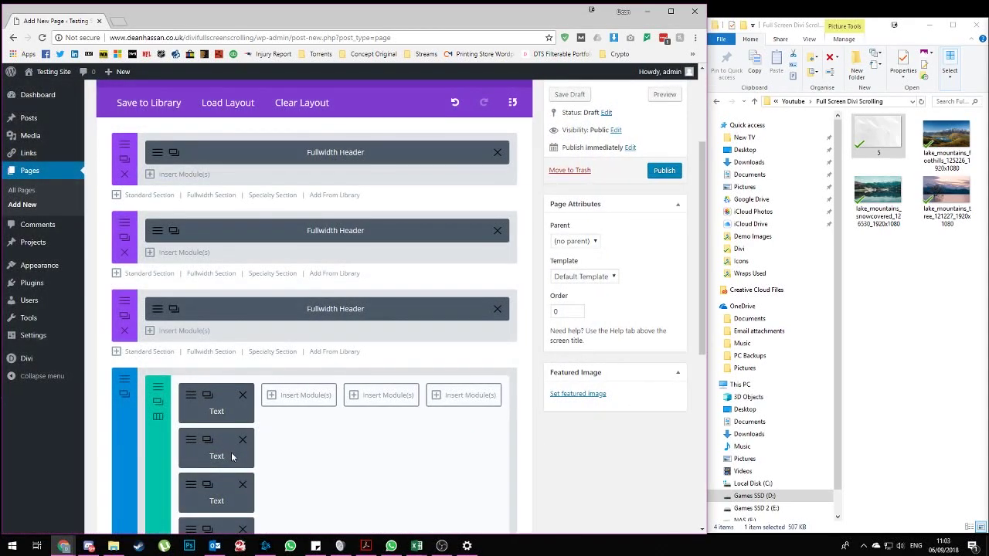
left_click_drag(221, 456, 460, 391)
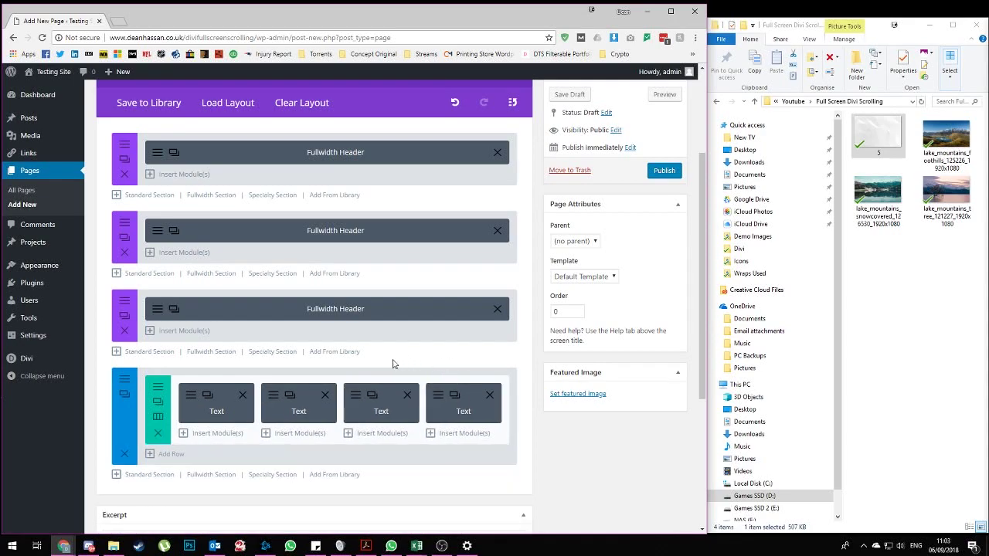
Step: Publish the Full Screen Demo page and open the live page in a new tab
scroll(684, 190, "up", 3)
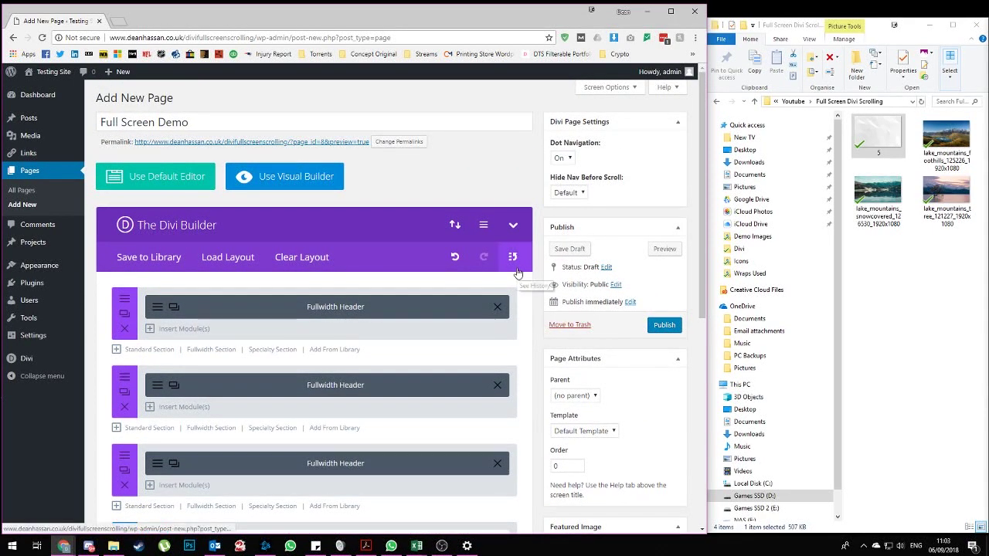
left_click(665, 326)
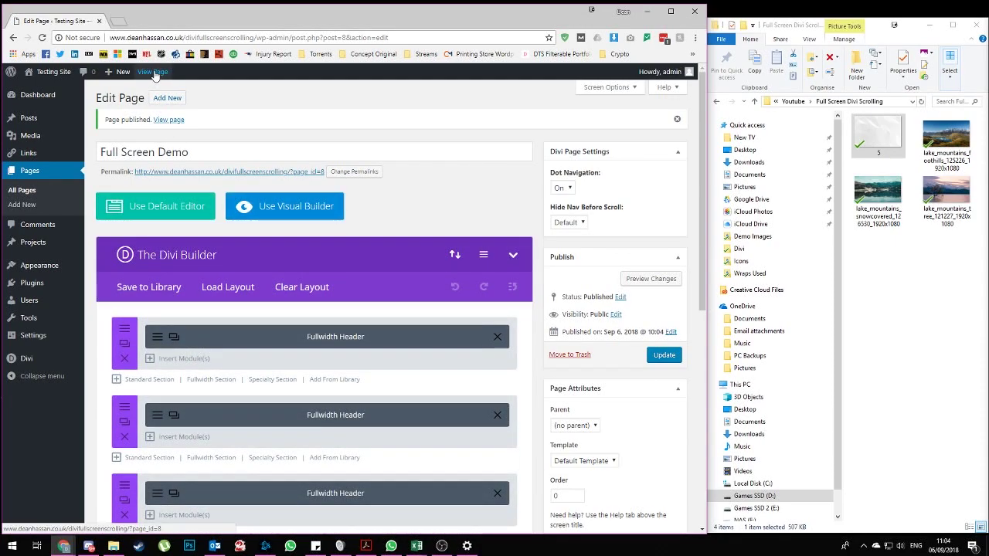
right_click(154, 74)
left_click(171, 81)
left_click(151, 20)
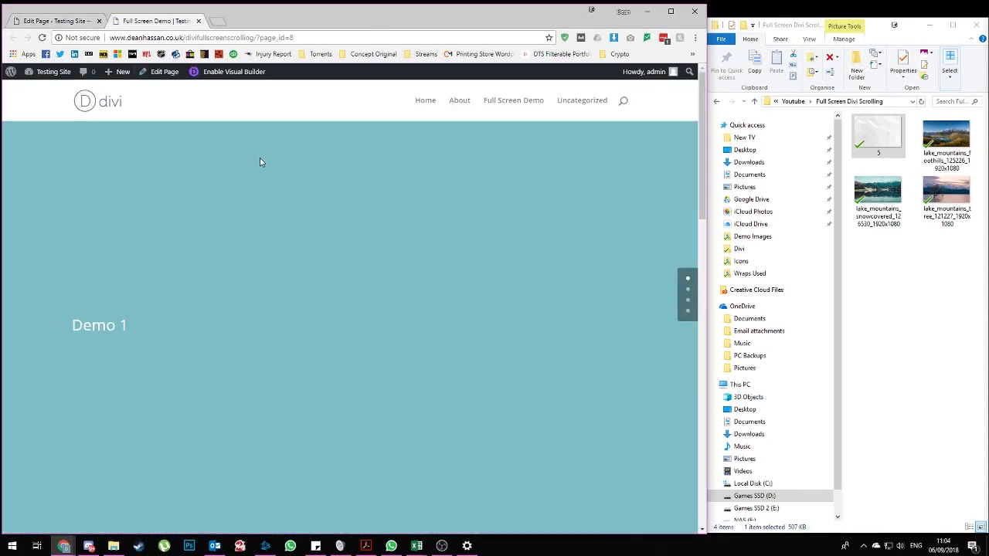
Step: Scroll through the live sections, use dot navigation to Demo 2 and back to Demo 1, then return to the editor
scroll(261, 163, "down", 1)
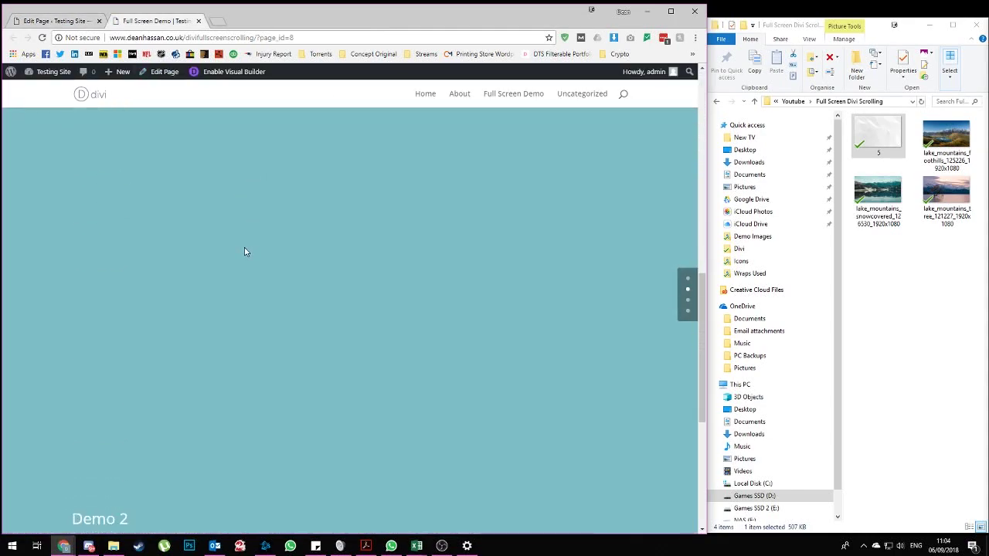
scroll(246, 248, "down", 1)
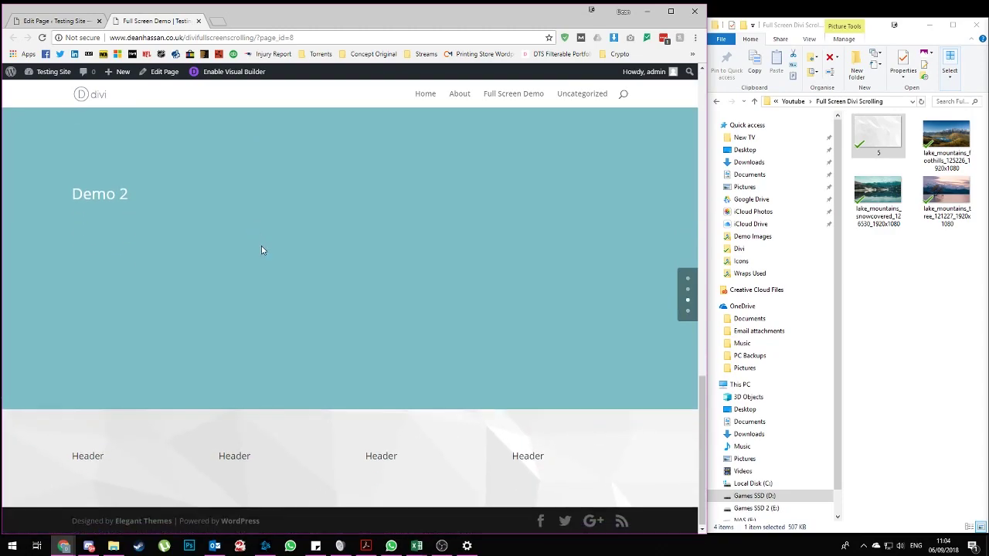
scroll(329, 362, "down", 1)
scroll(489, 439, "up", 1)
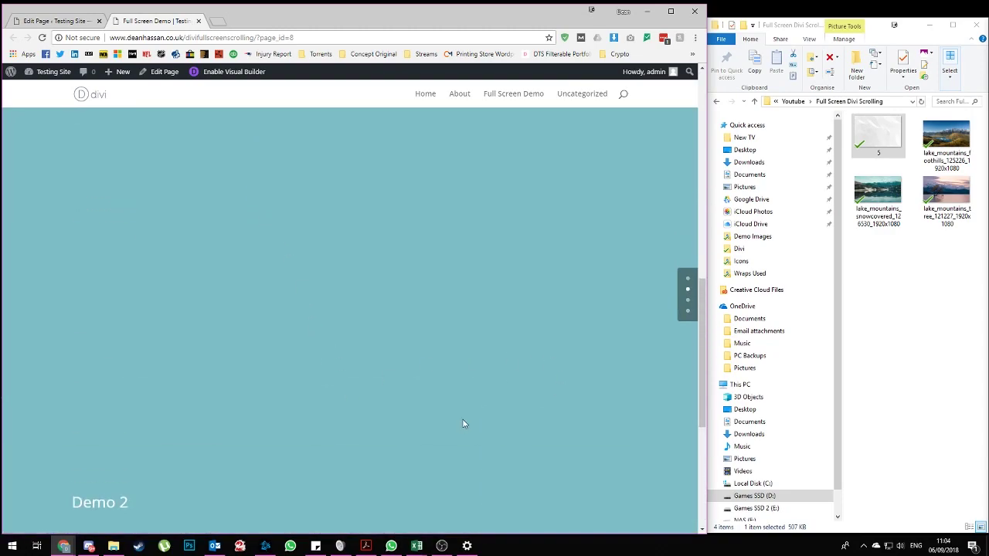
scroll(432, 371, "up", 1)
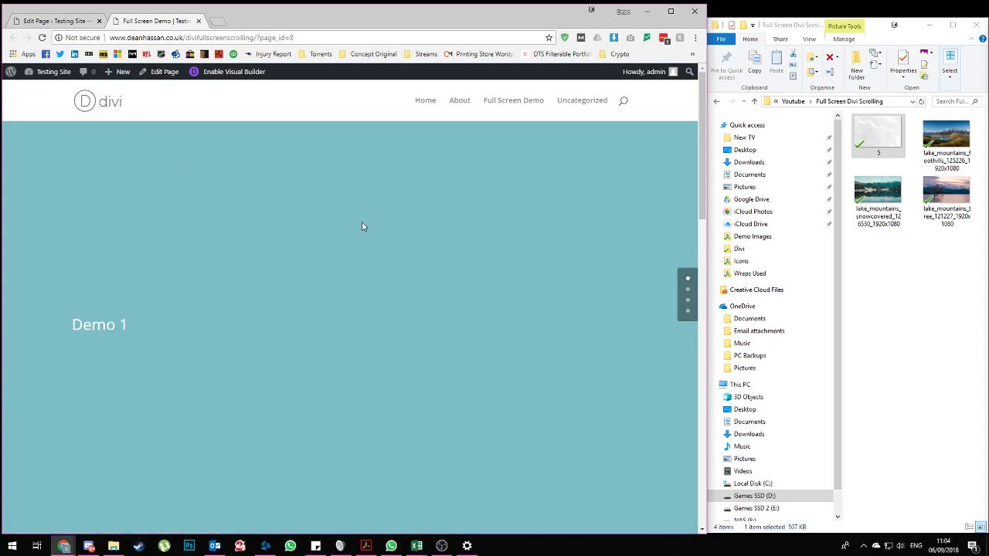
scroll(386, 229, "down", 1)
scroll(410, 240, "up", 1)
left_click(689, 289)
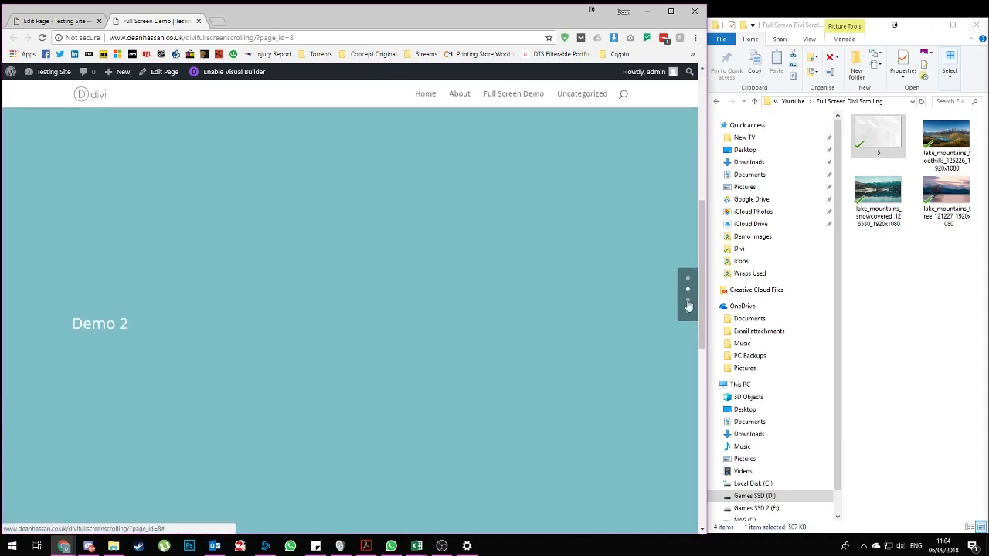
left_click(688, 279)
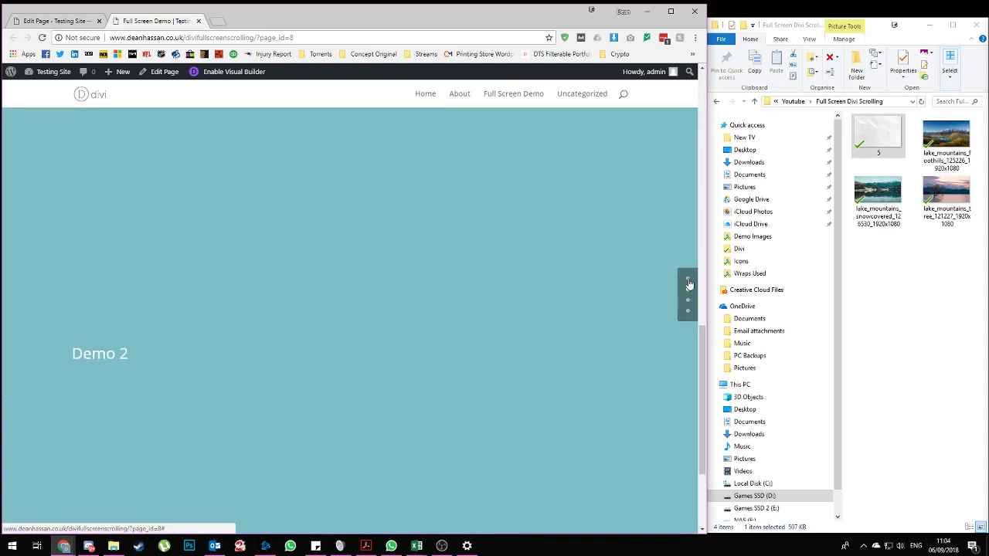
key("ctrl+shift+Tab")
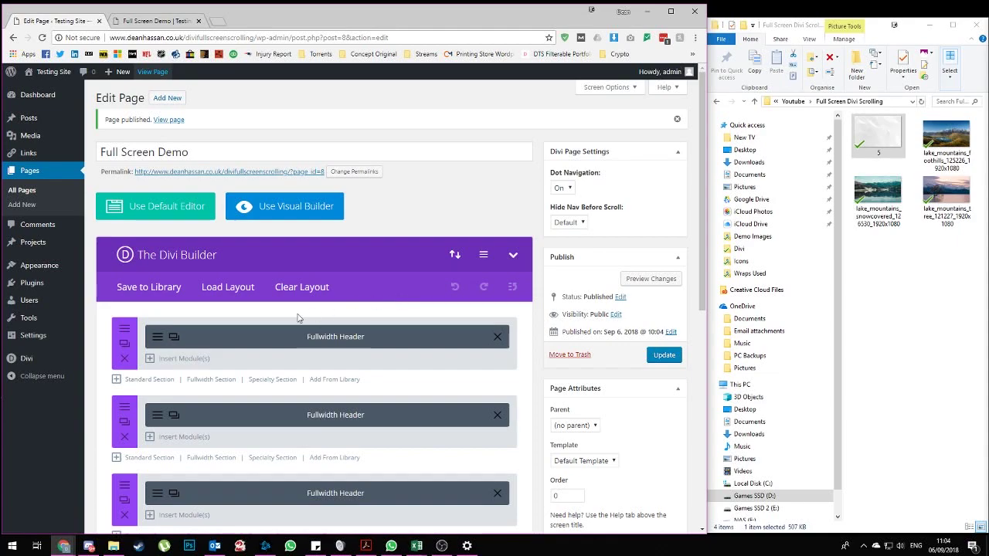
Step: Paste the jQuery wheel-scroll script into Theme Options' Integration head code box and save changes
scroll(299, 318, "down", 2)
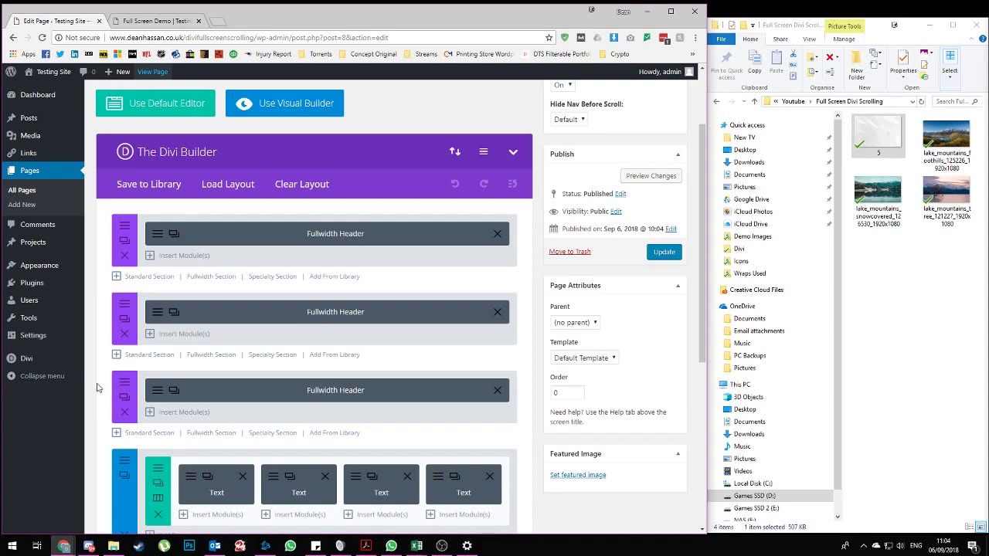
mouse_move(38, 360)
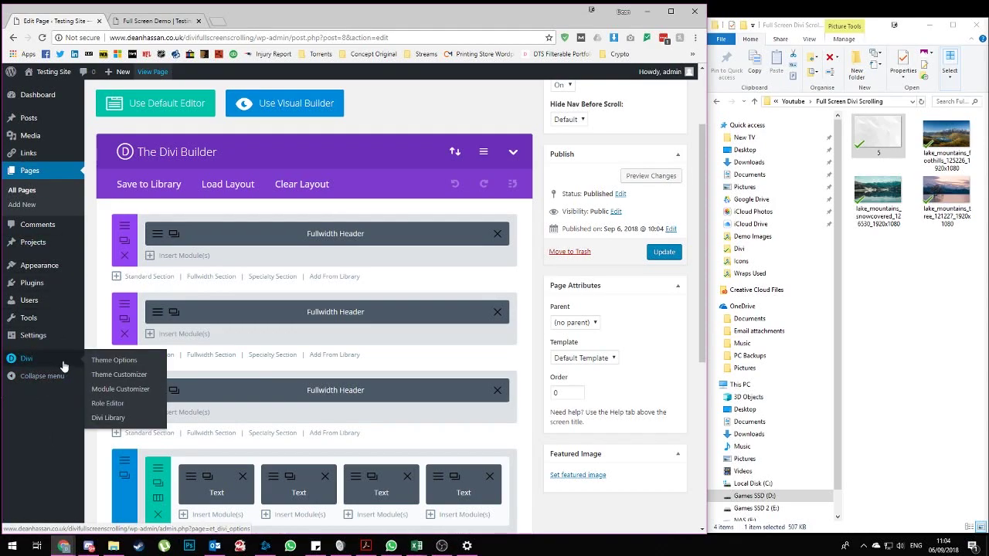
left_click(114, 360)
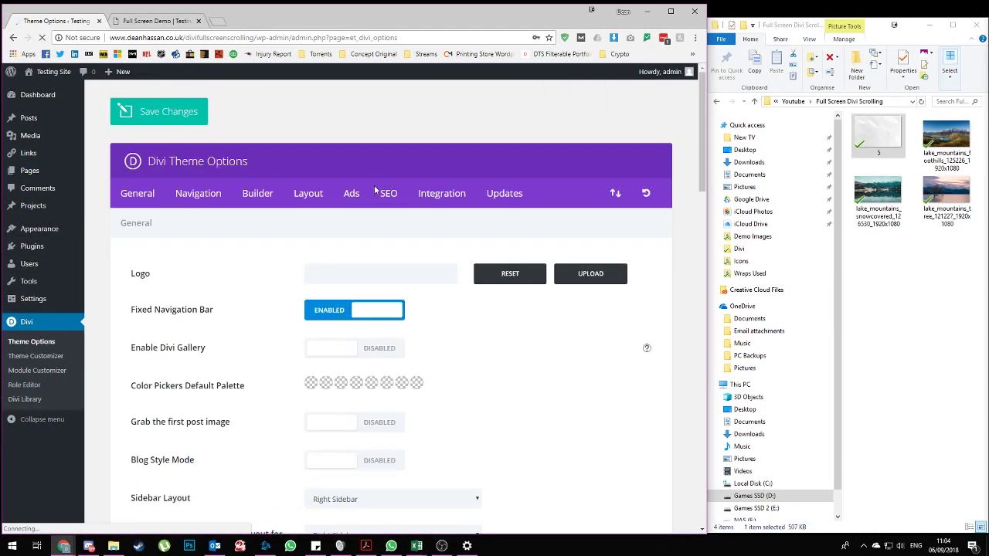
left_click(442, 194)
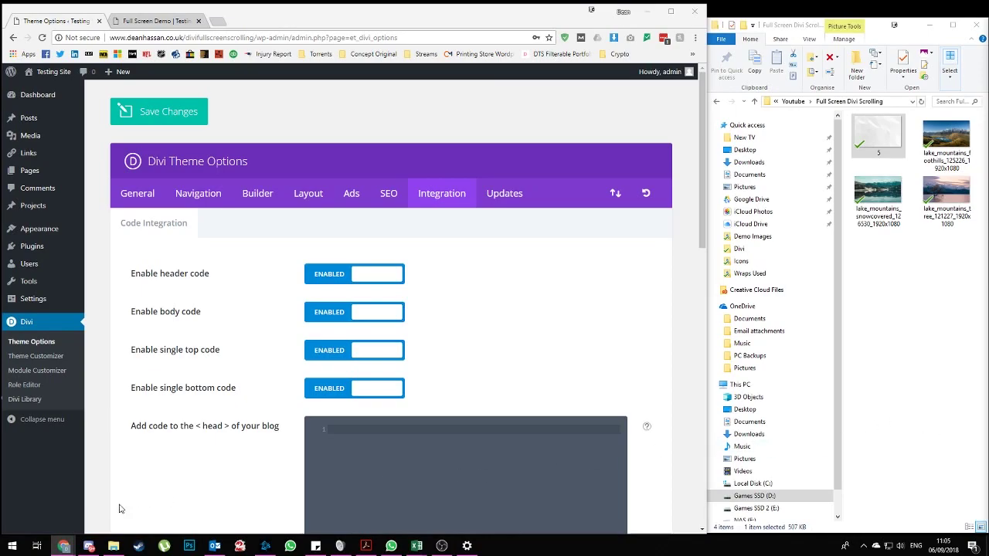
left_click(369, 445)
key("ctrl+v")
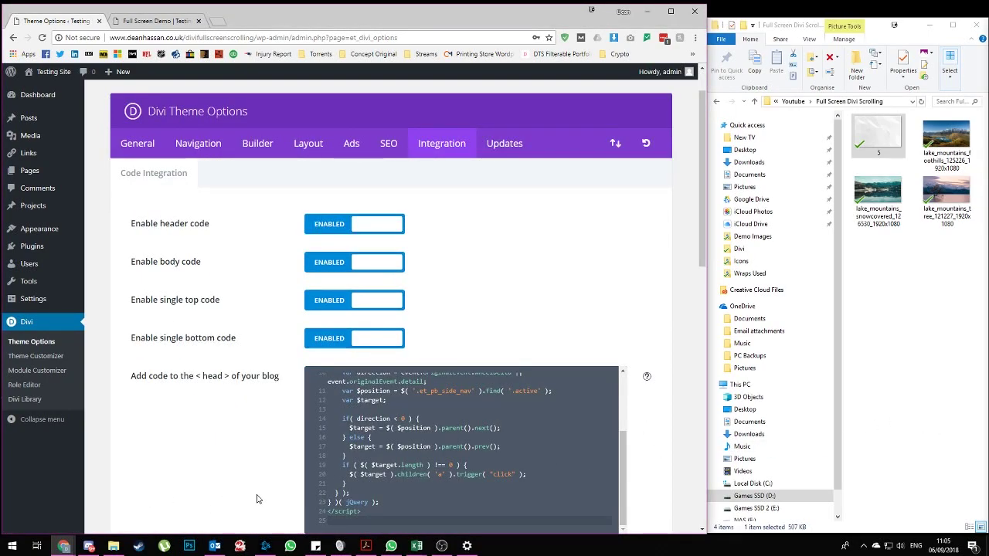
scroll(585, 265, "up", 1)
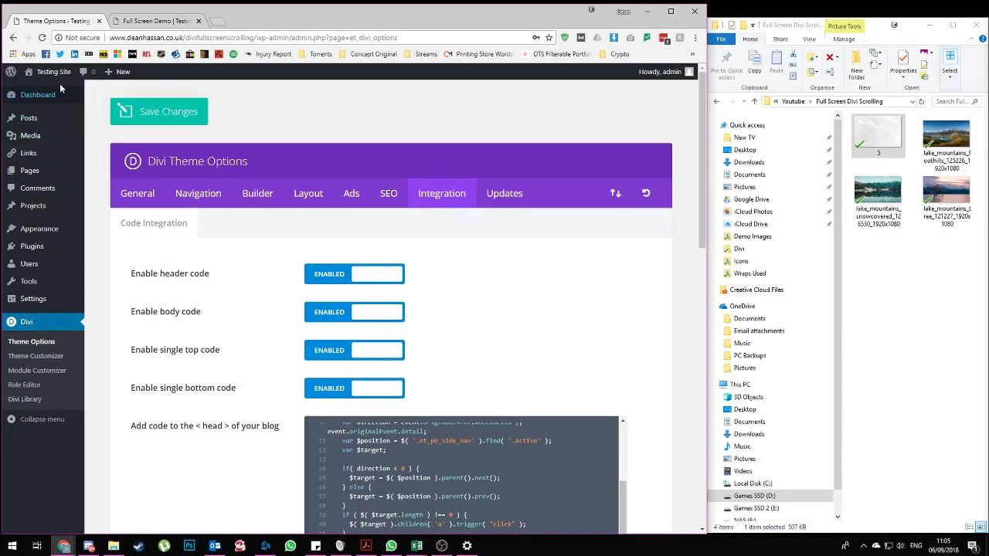
left_click(171, 111)
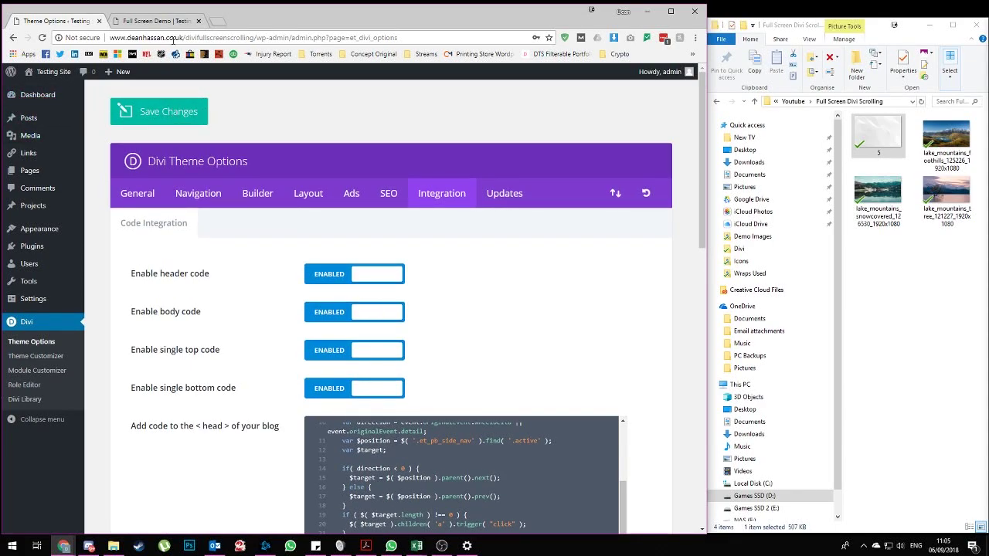
left_click(158, 21)
left_click(40, 38)
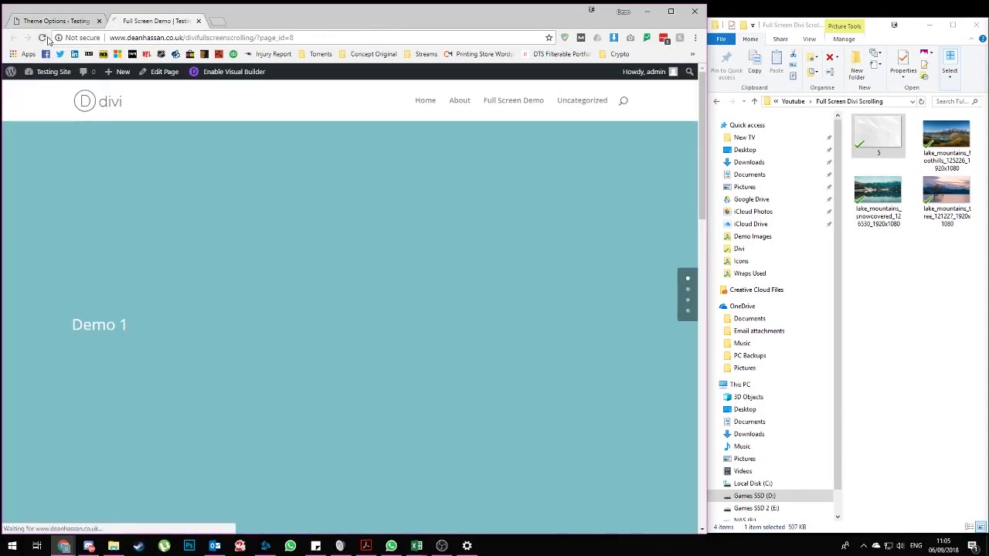
scroll(329, 214, "down", 1)
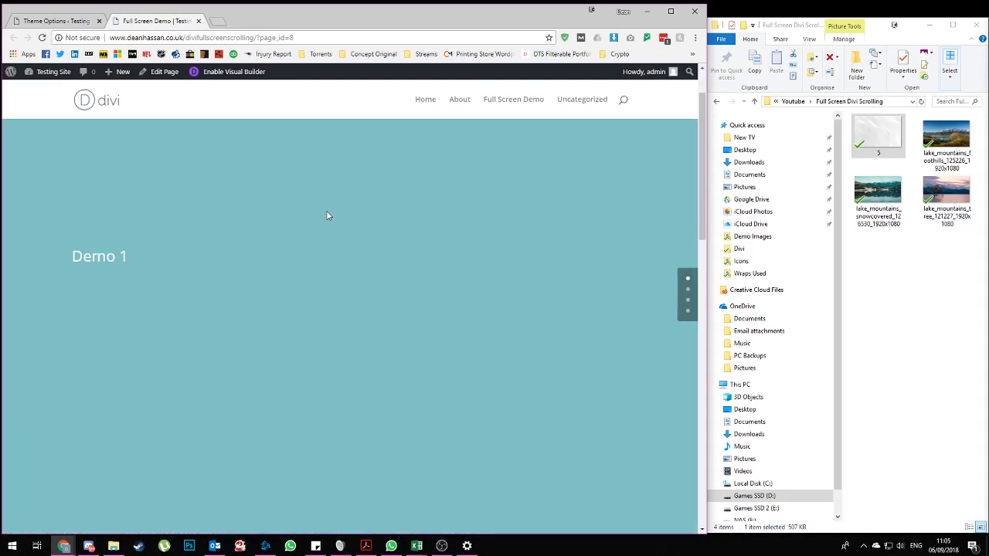
scroll(327, 215, "down", 1)
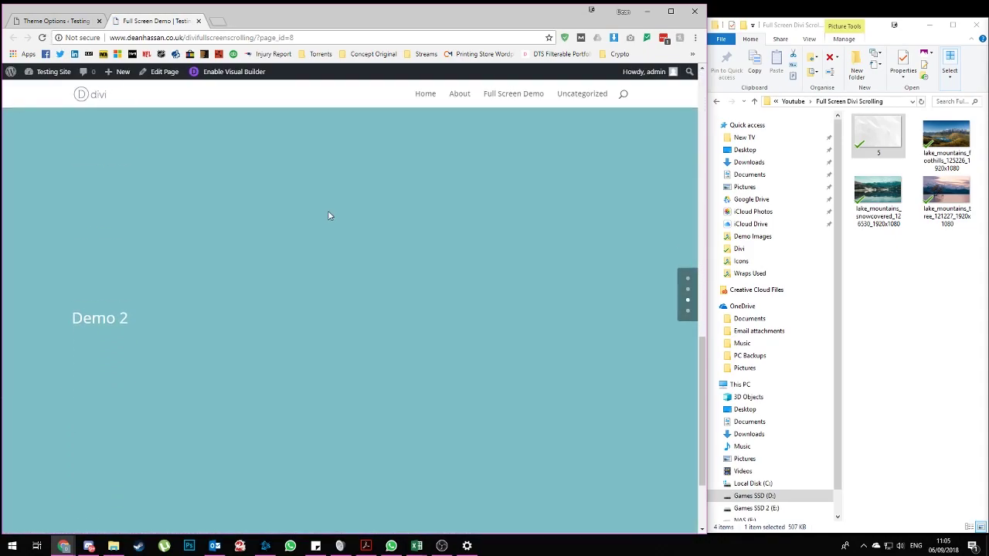
scroll(331, 212, "down", 1)
scroll(334, 213, "up", 2)
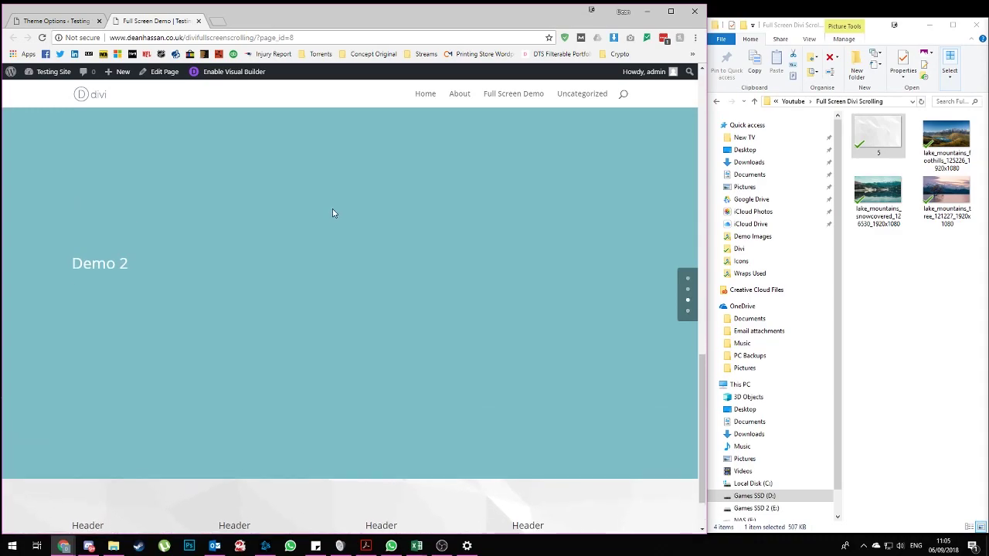
scroll(232, 142, "up", 1)
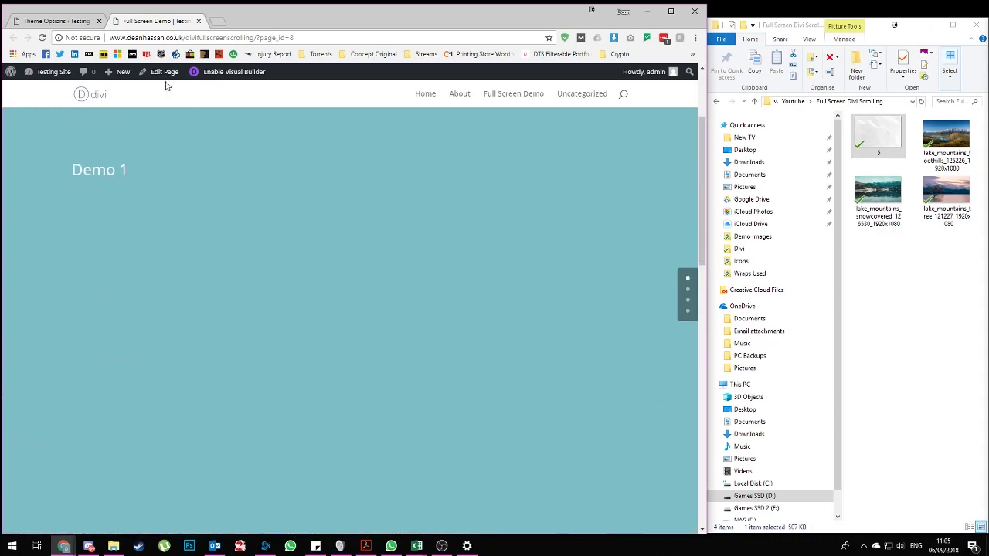
left_click(54, 21)
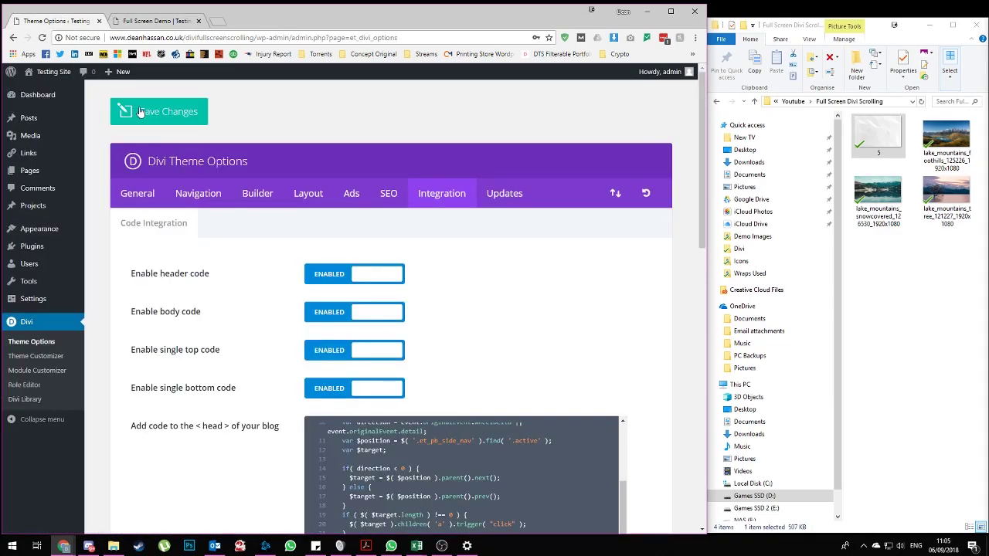
Step: Open Full Screen Demo for editing and inspect the first section's background colour settings
left_click(54, 168)
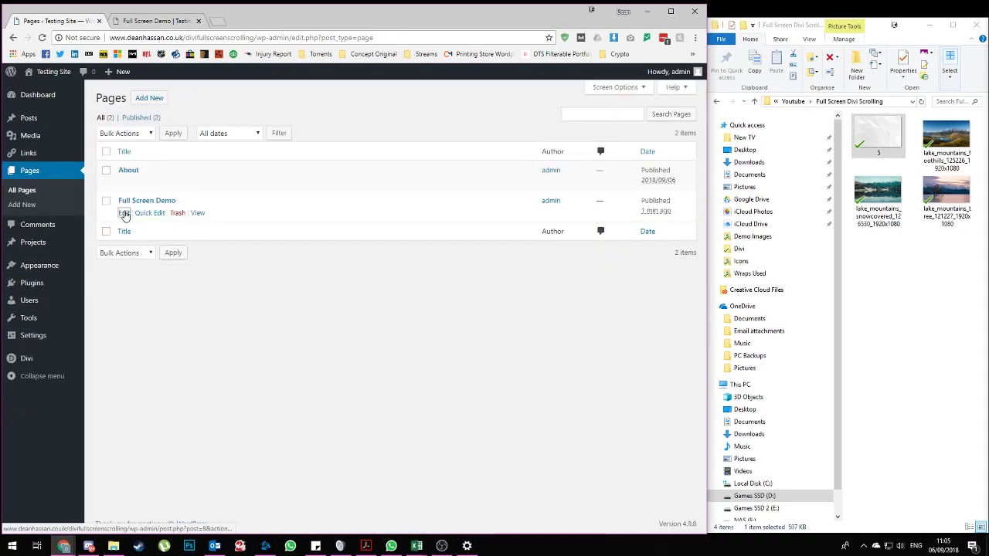
left_click(126, 213)
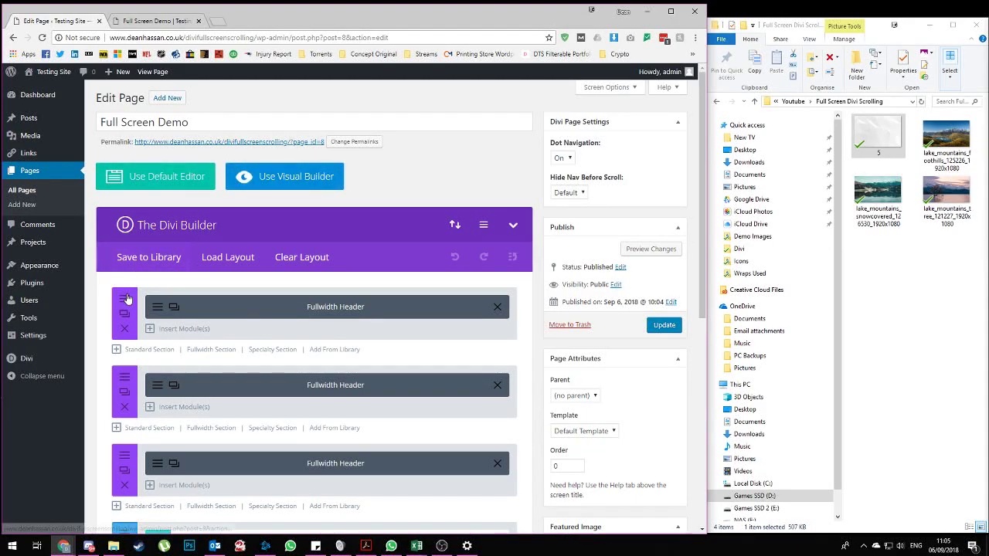
left_click(125, 313)
left_click(293, 255)
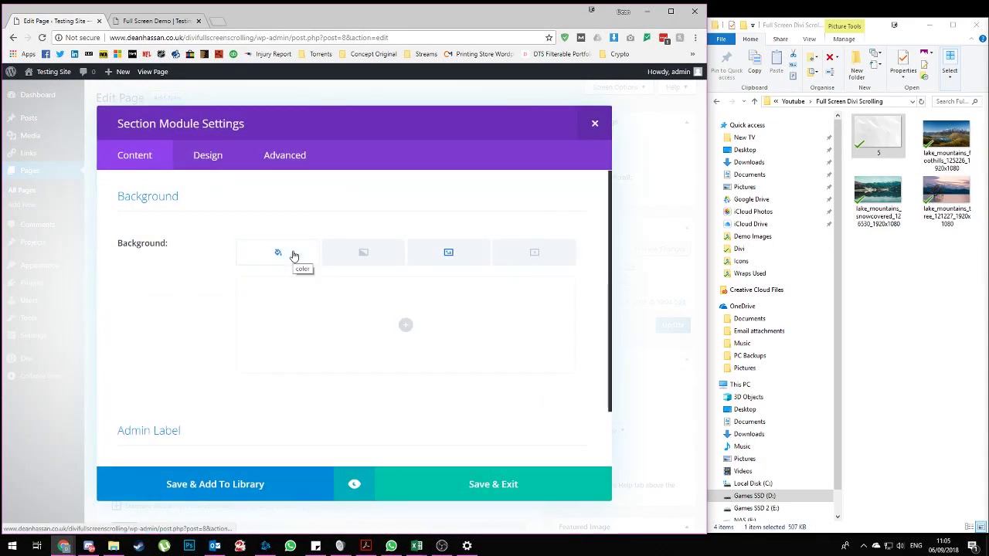
left_click(594, 124)
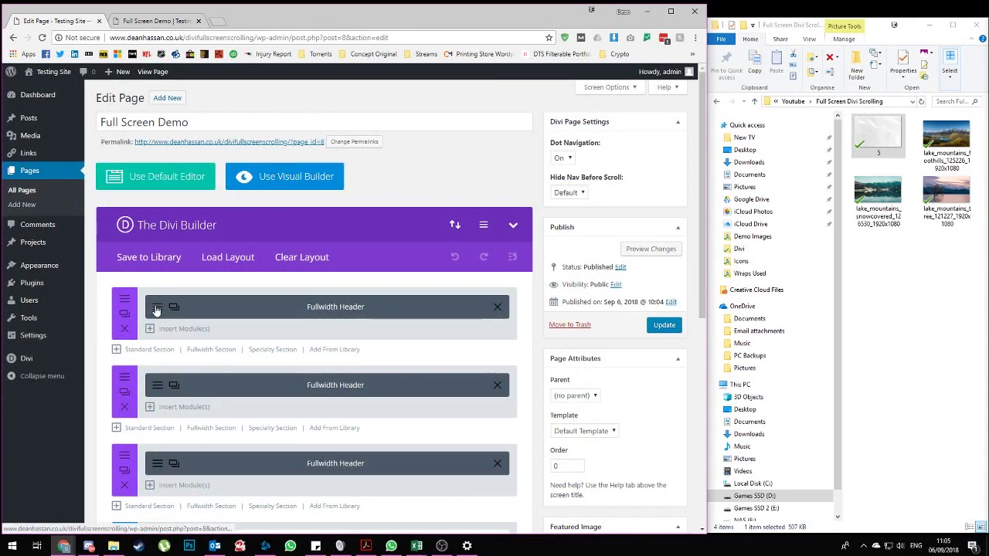
Step: Make the first fullwidth header's teal background colour transparent and save it
left_click(272, 219)
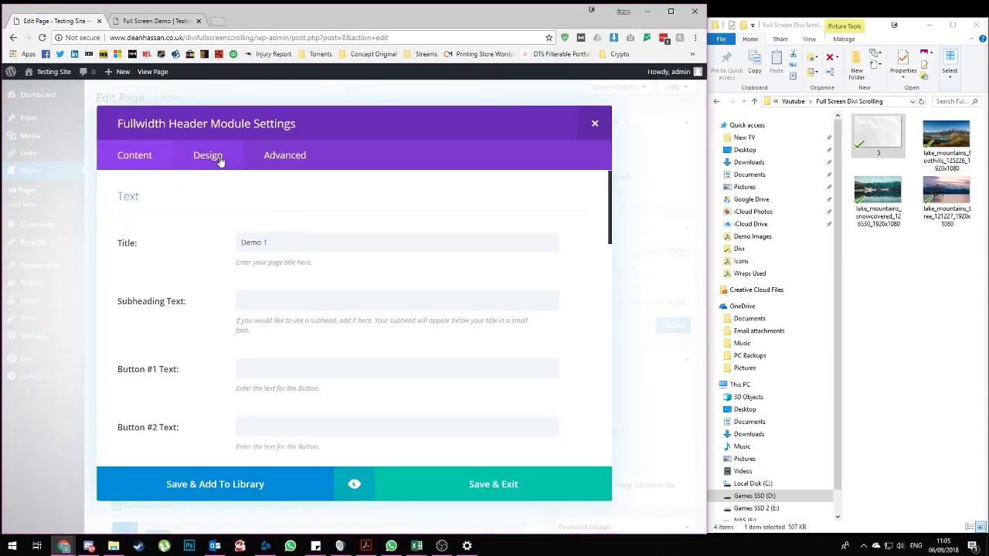
left_click(221, 156)
left_click(135, 155)
scroll(424, 247, "down", 10)
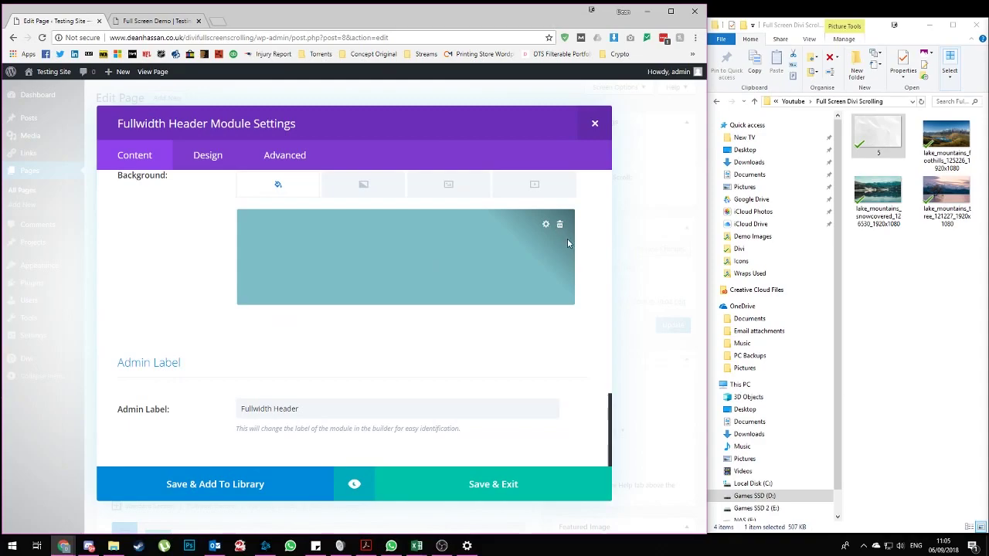
left_click(547, 227)
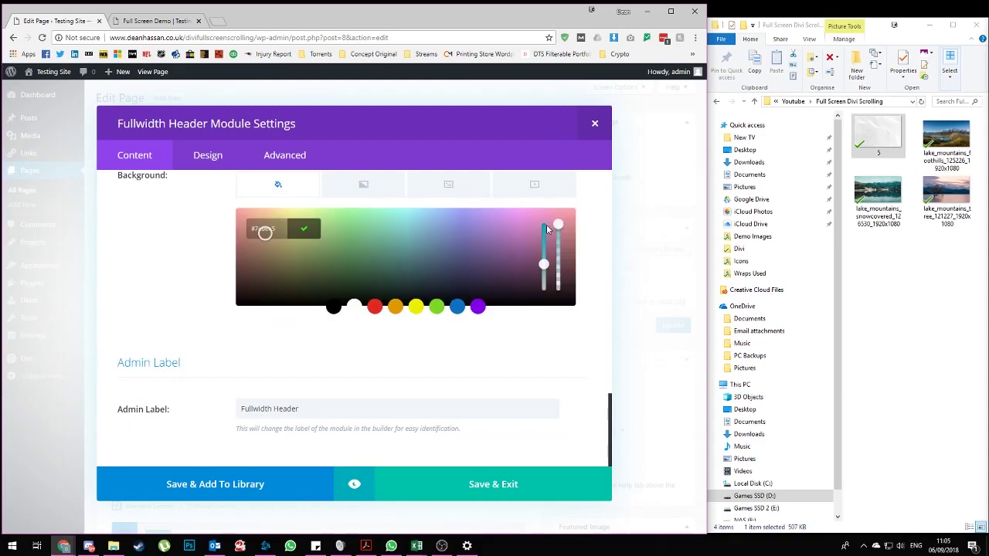
left_click(572, 331)
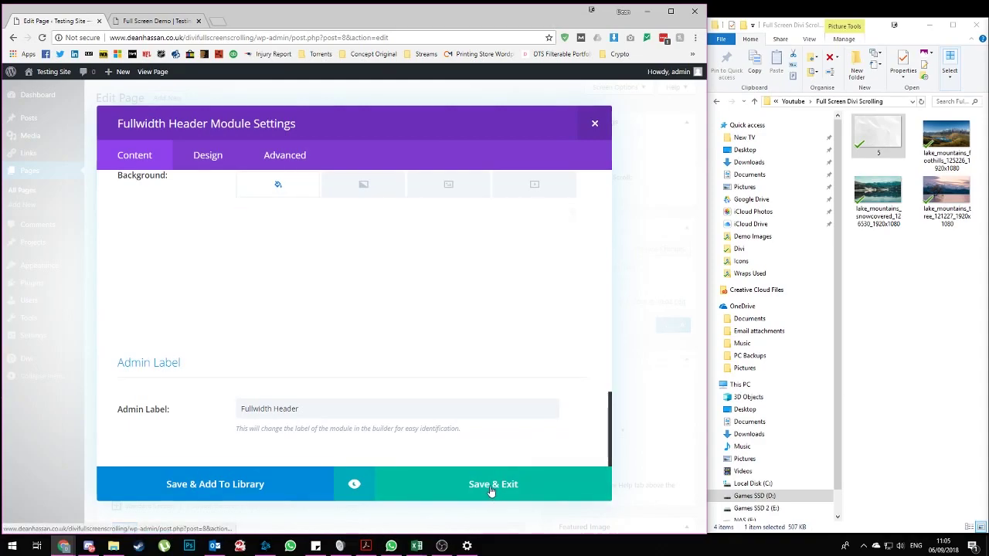
left_click(490, 482)
Step: Set the second and third fullwidth headers' background colours to fully transparent and save each
left_click(152, 384)
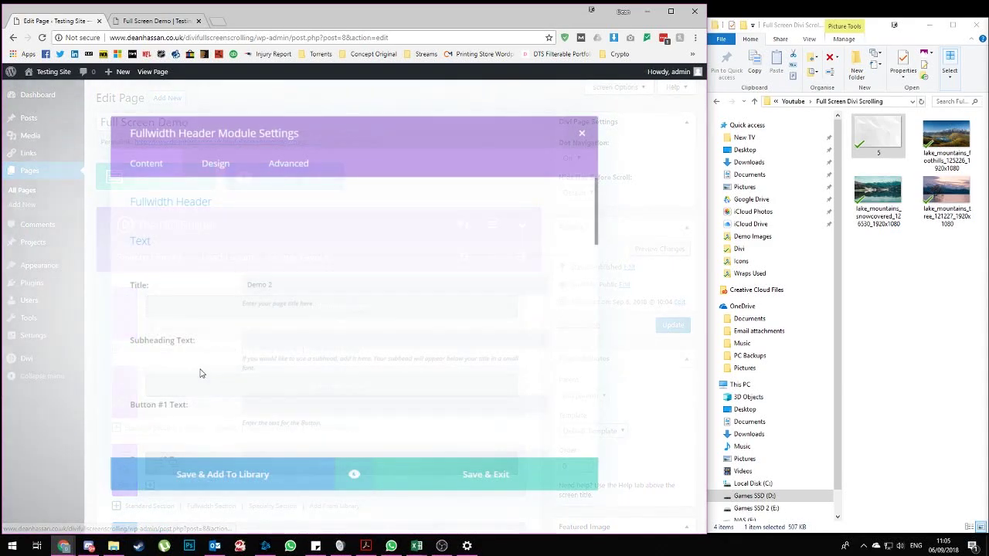
scroll(394, 307, "down", 10)
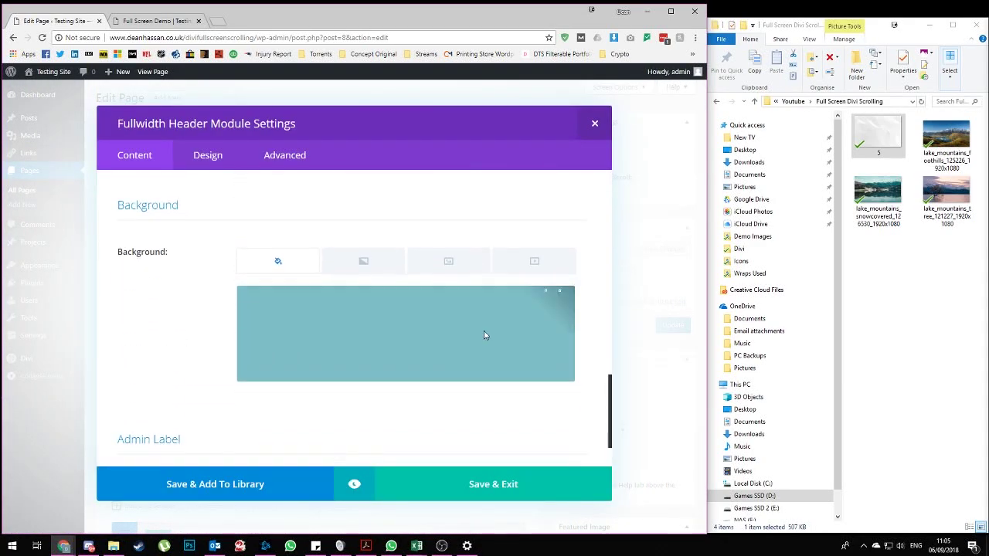
left_click(546, 300)
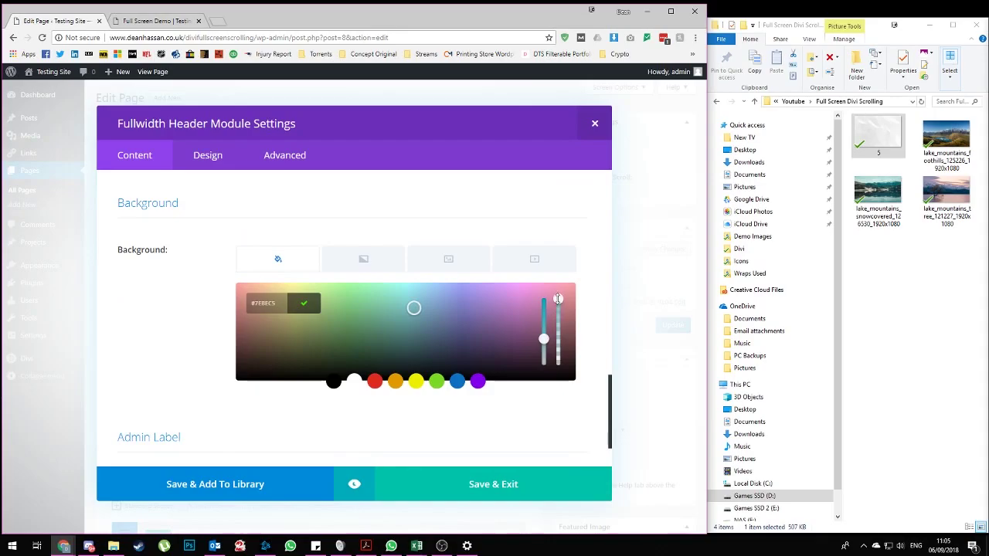
left_click_drag(558, 299, 562, 379)
left_click(522, 485)
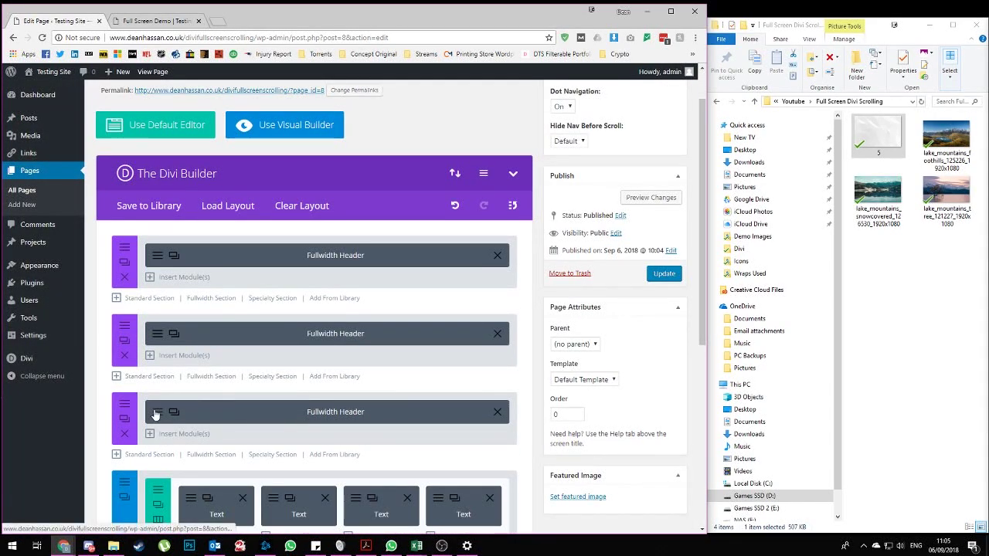
left_click(199, 409)
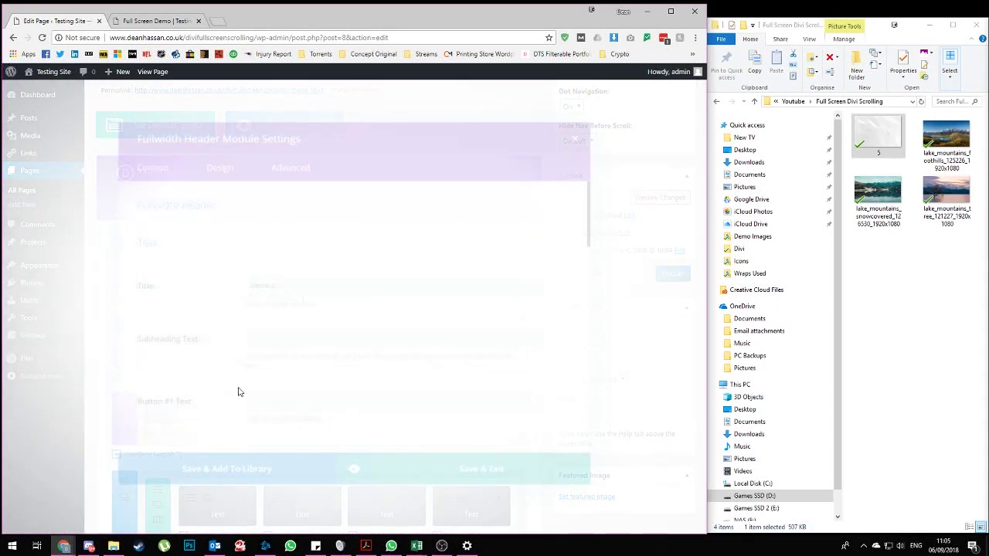
scroll(466, 317, "down", 5)
scroll(464, 309, "down", 5)
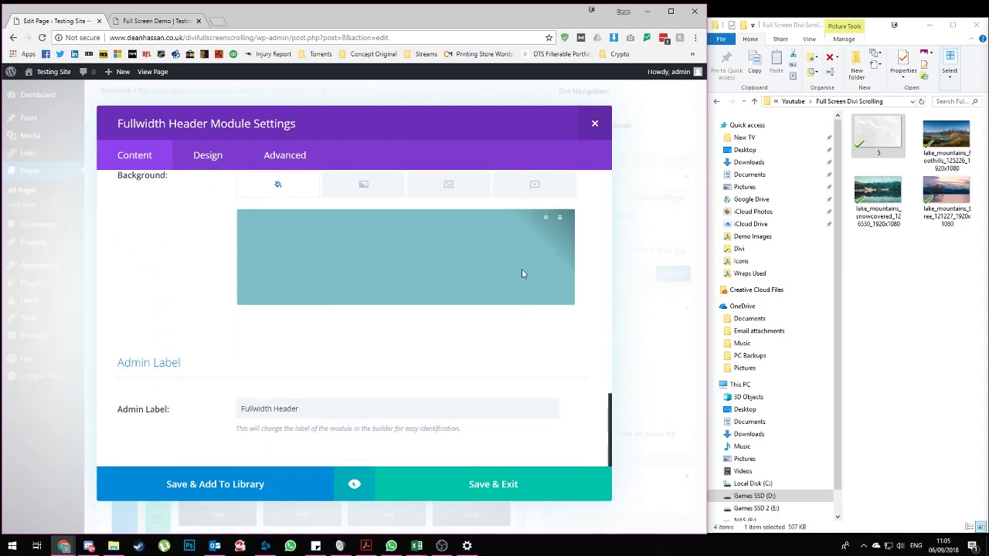
left_click(553, 226)
left_click(570, 328)
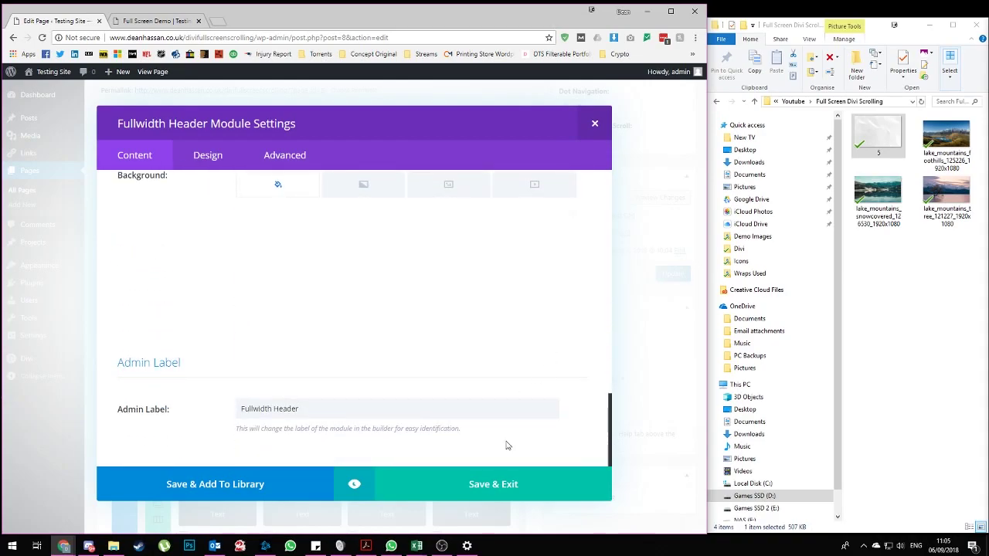
left_click(484, 497)
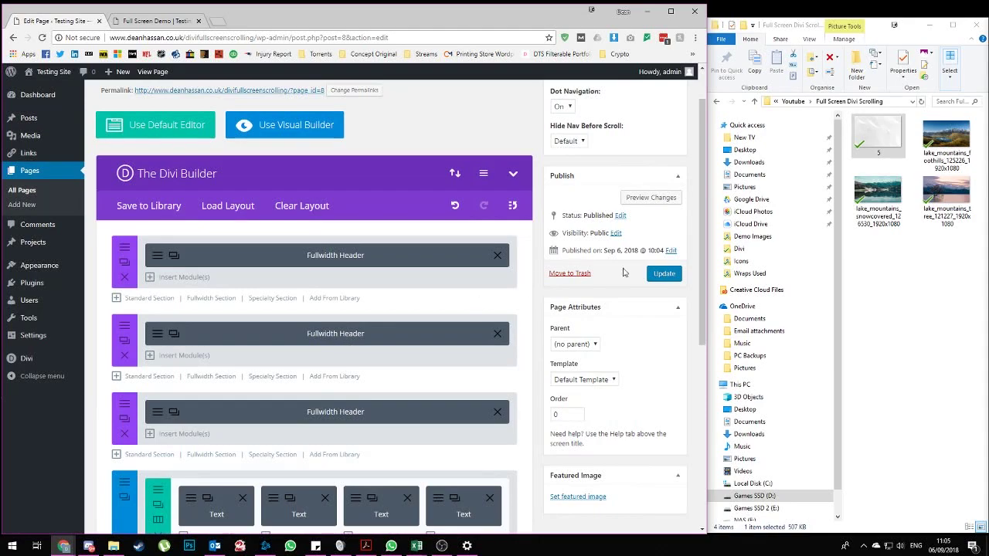
Step: Save the page edits and reload the live Full Screen Demo page
left_click(665, 275)
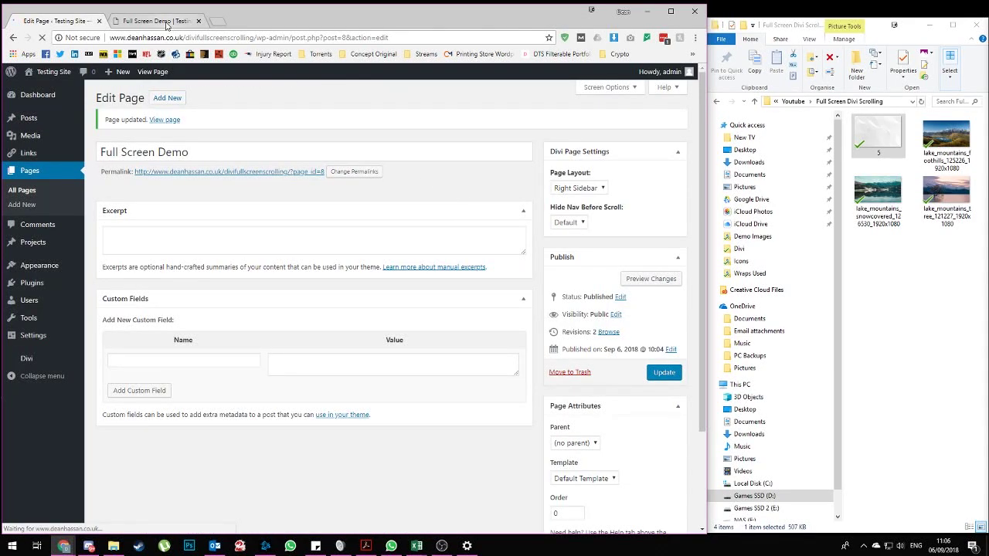
left_click(155, 21)
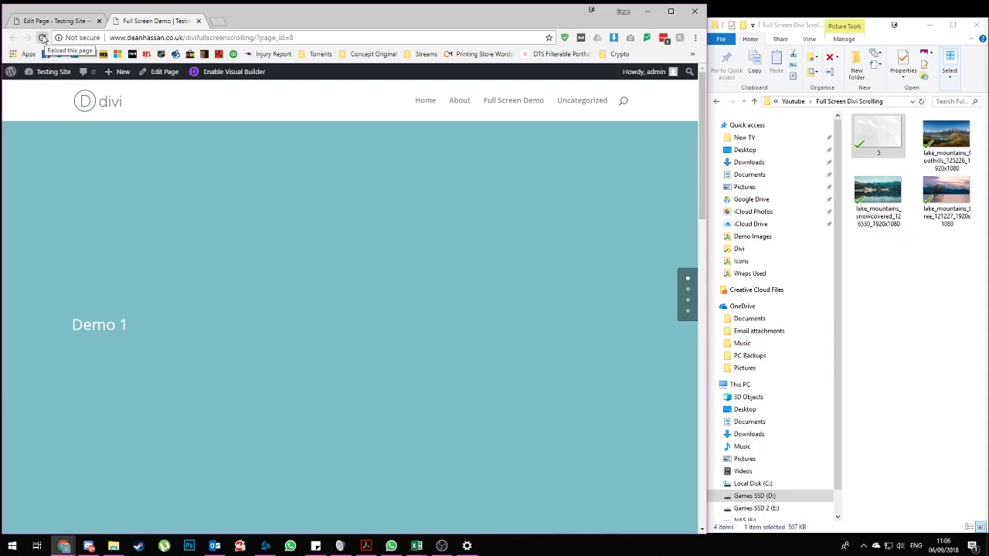
left_click(42, 37)
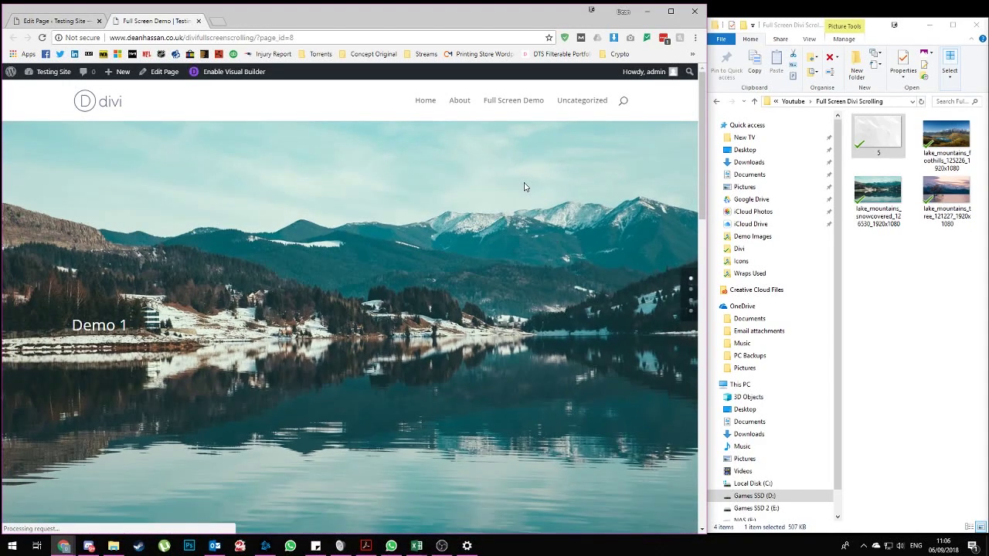
Step: Wheel-scroll down and up through the Demo 1, Demo 2 and footer sections
scroll(528, 182, "down", 1)
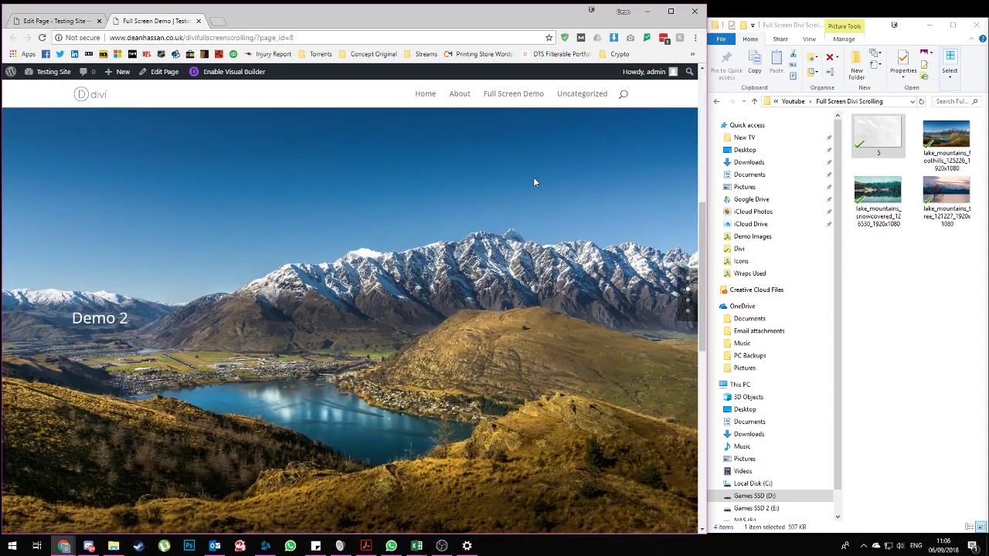
scroll(533, 182, "down", 1)
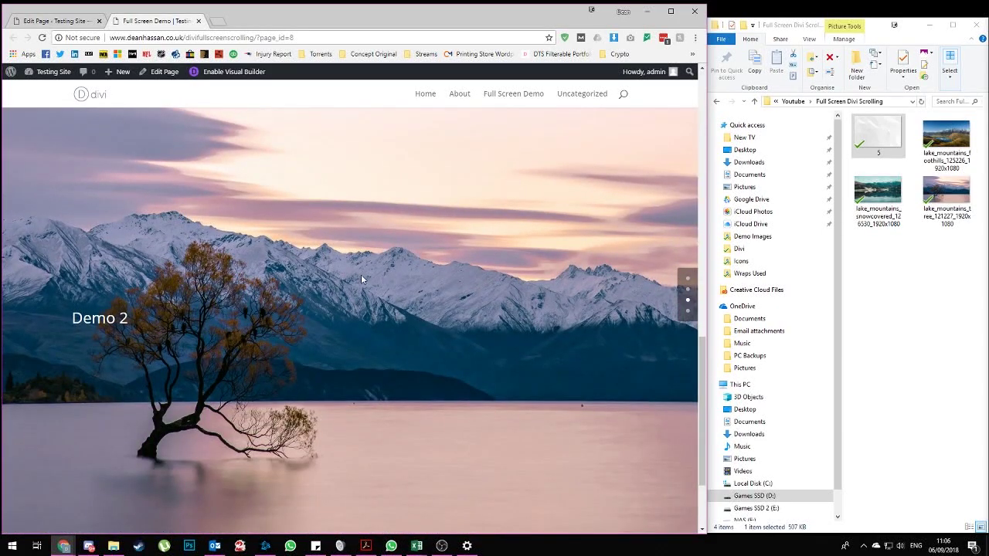
scroll(345, 277, "down", 1)
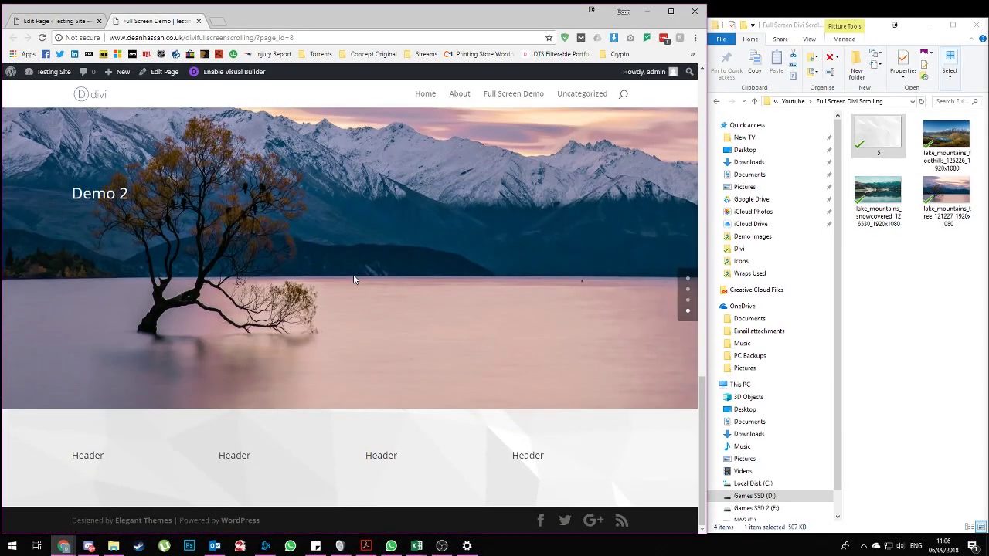
scroll(353, 279, "up", 2)
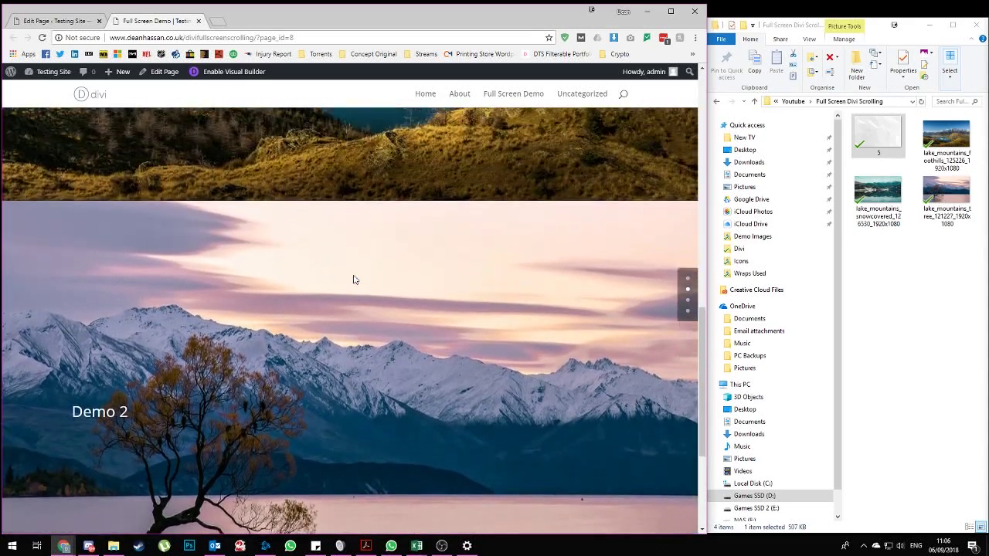
scroll(354, 277, "up", 1)
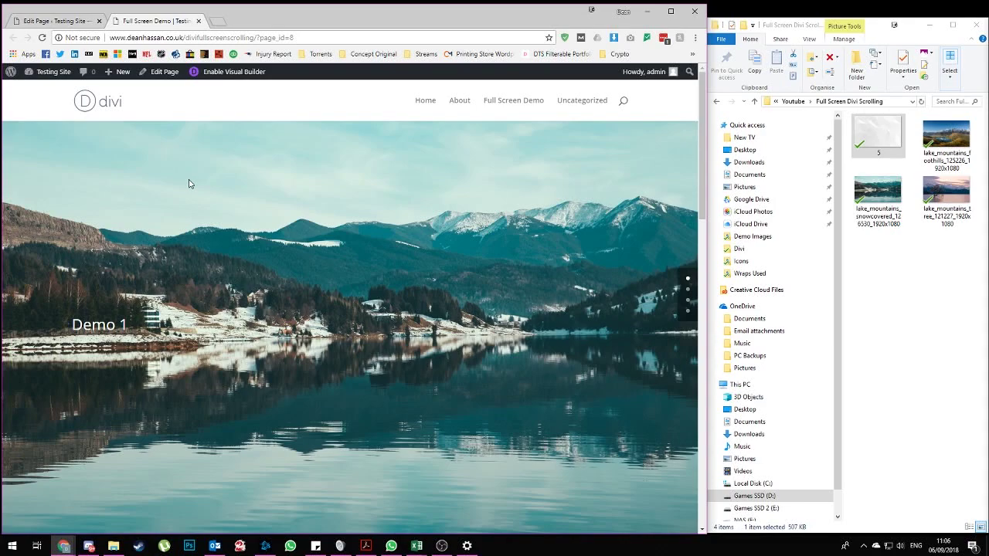
scroll(189, 184, "down", 1)
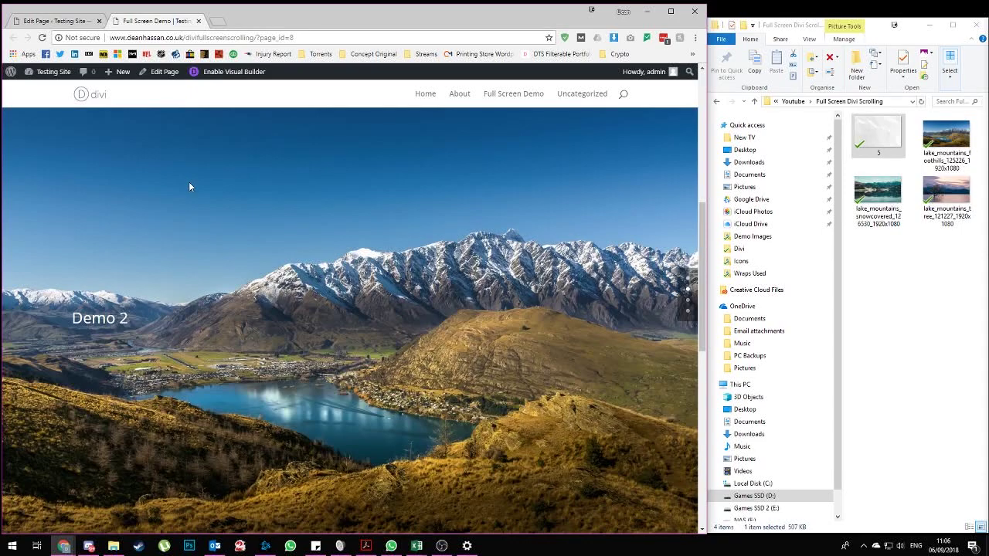
Step: On the Add New Plugins screen, paste a search for the SOGO header footer script plugin
left_click(70, 22)
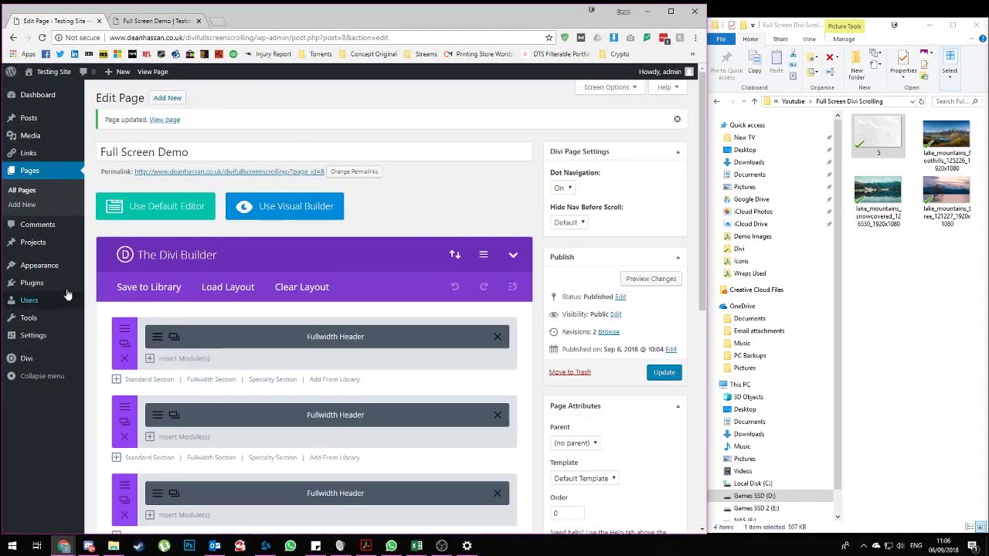
mouse_move(64, 291)
left_click(108, 302)
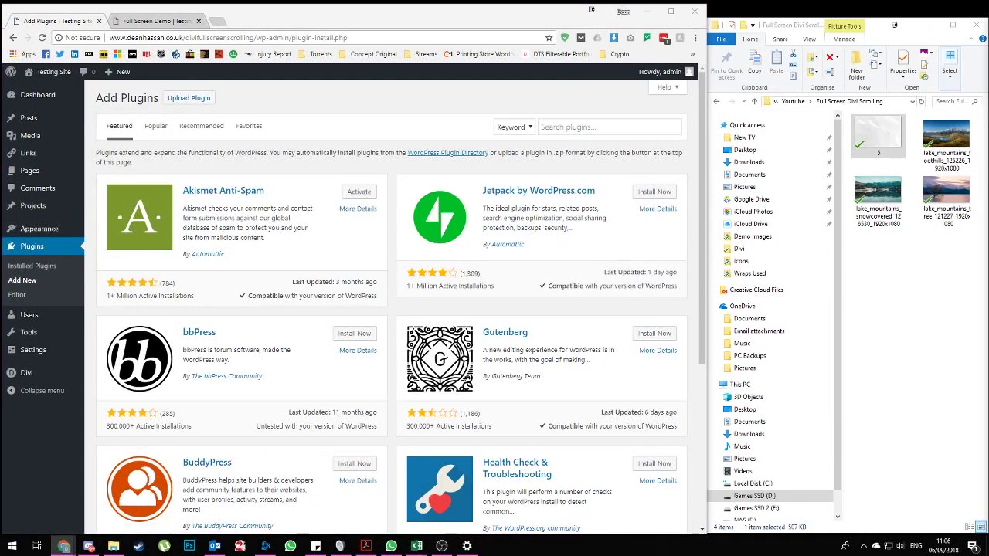
left_click(550, 127)
type("Install SOGO Add Script Header Footer plugin")
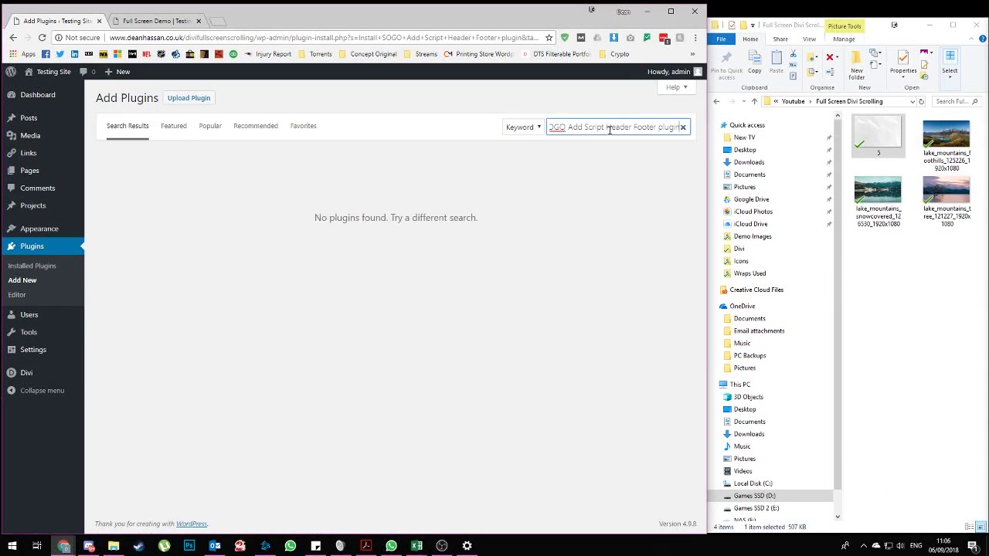
Step: Trim the query to 'SOGO Add Script Header Footer', then install and activate that plugin
left_click_drag(662, 128, 693, 135)
key("BackSpace")
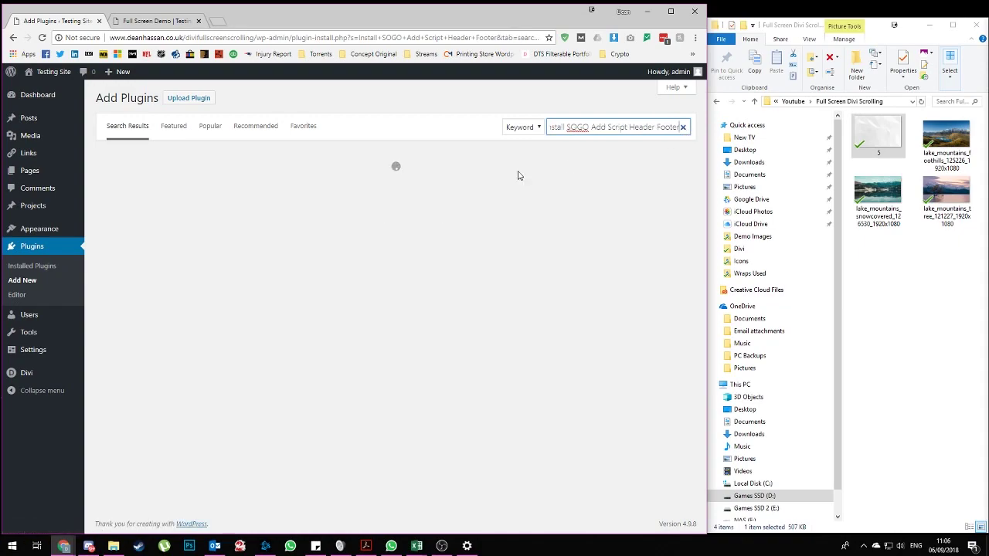
left_click(593, 126)
left_click(568, 127)
key("BackSpace")
key("BackSpace")
key("BackSpace")
key("BackSpace")
key("BackSpace")
key("BackSpace")
key("BackSpace")
key("BackSpace")
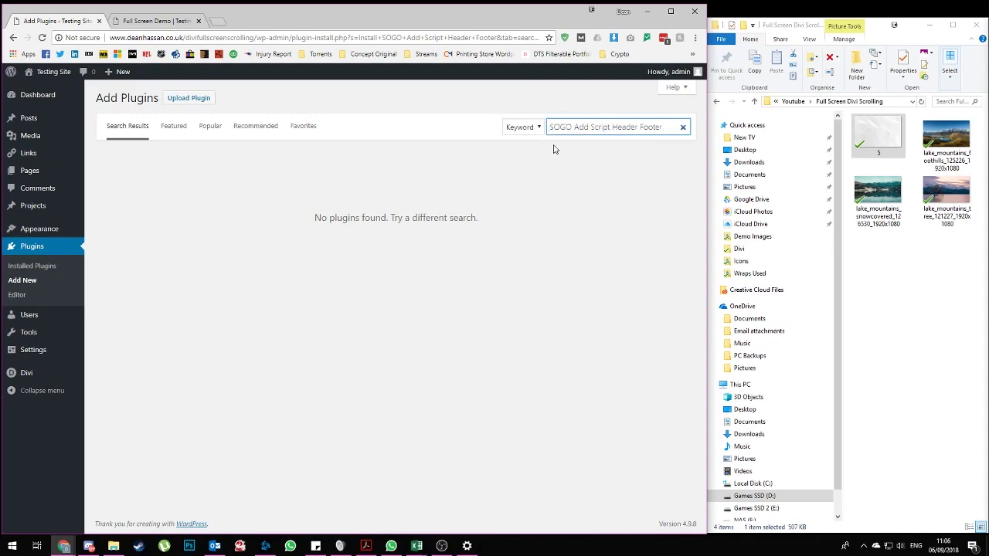
left_click(363, 184)
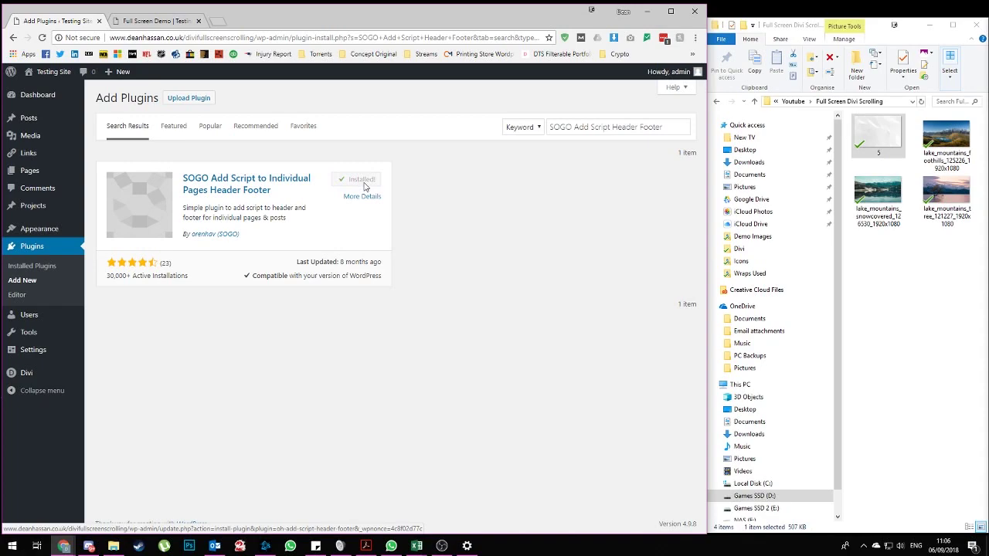
left_click(366, 185)
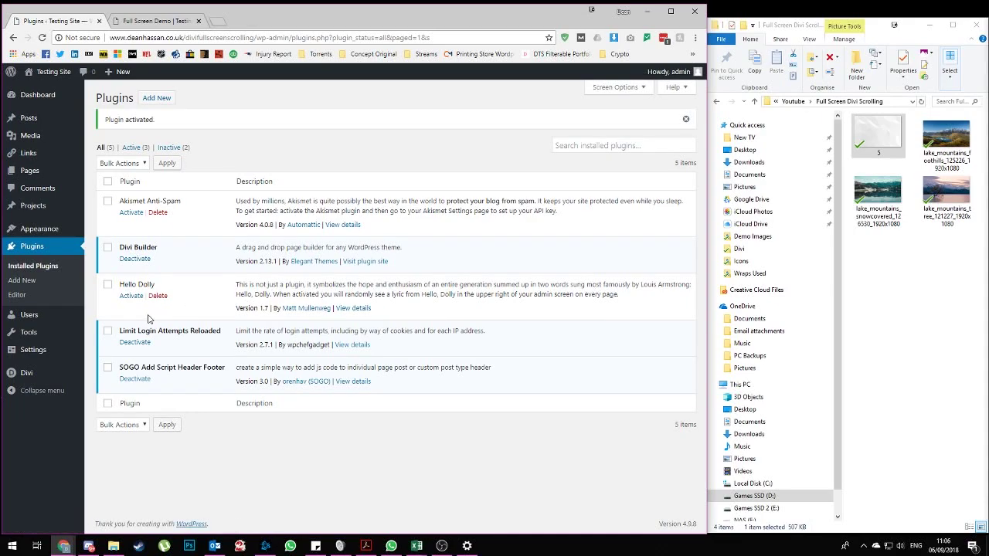
Step: Paste the wheel-scroll jQuery script into Full Screen Demo's own header script field and update the page
left_click(41, 179)
left_click(123, 204)
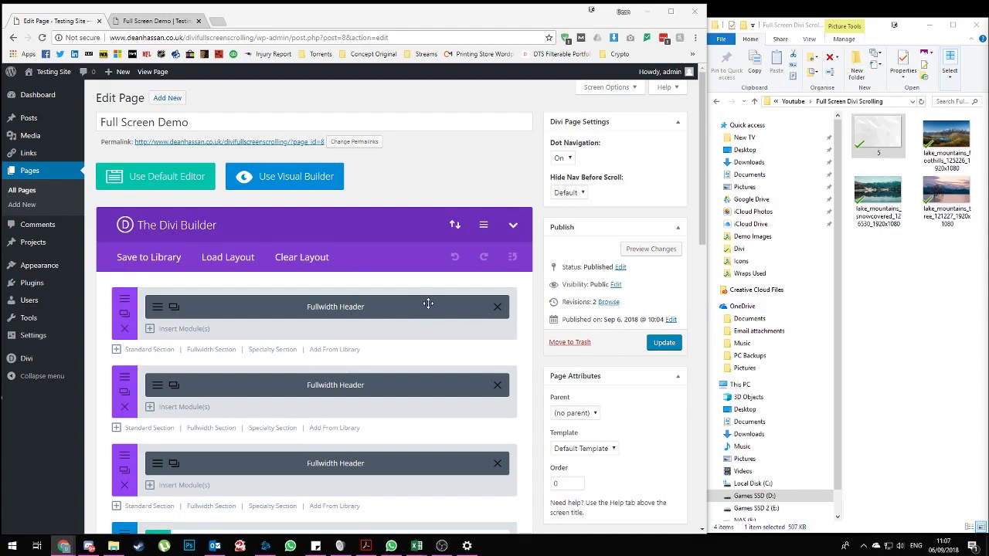
scroll(673, 252, "down", 7)
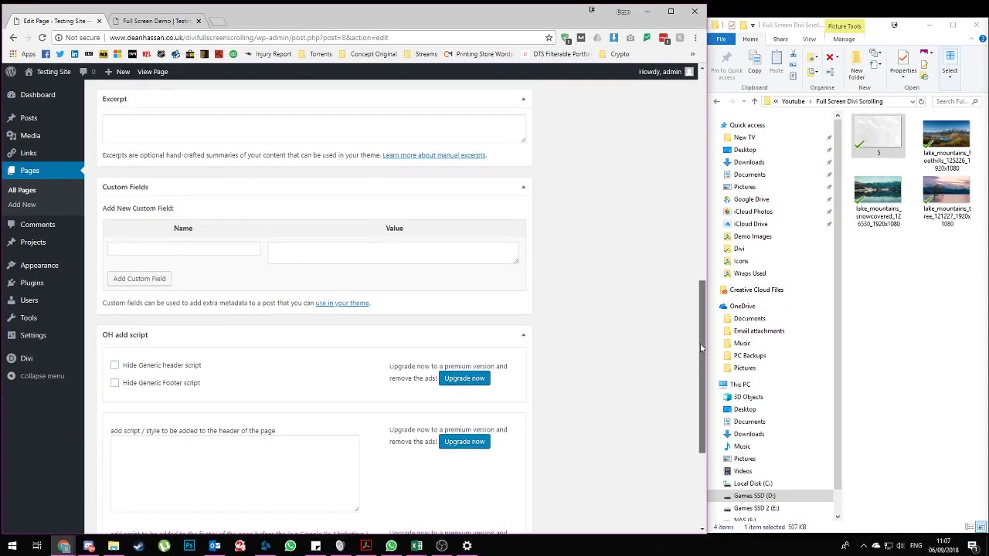
scroll(423, 275, "down", 3)
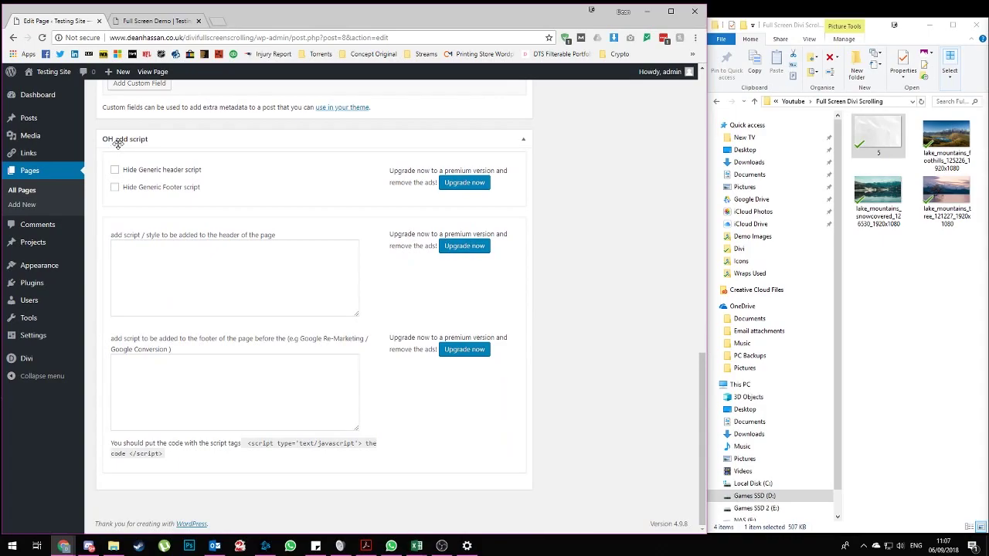
left_click(190, 267)
key("ctrl+v")
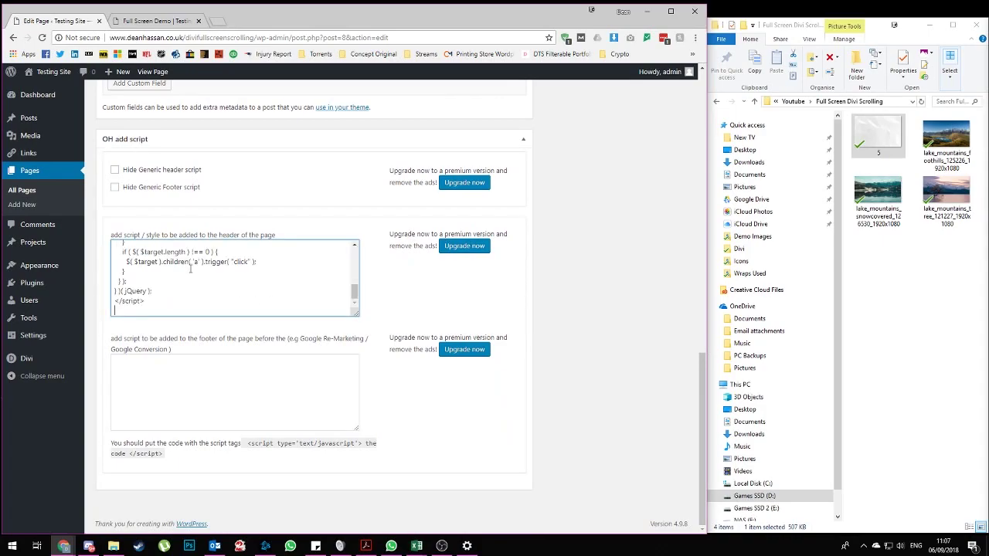
scroll(558, 232, "up", 15)
left_click(664, 343)
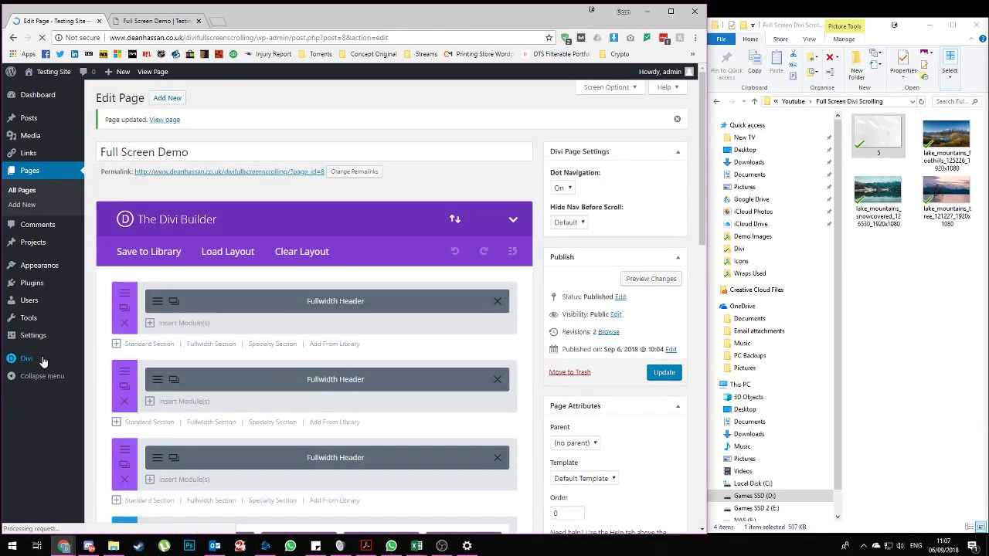
Step: Empty the Divi Integration head code, save Theme Options, and reload the live Full Screen Demo page
mouse_move(45, 363)
left_click(104, 361)
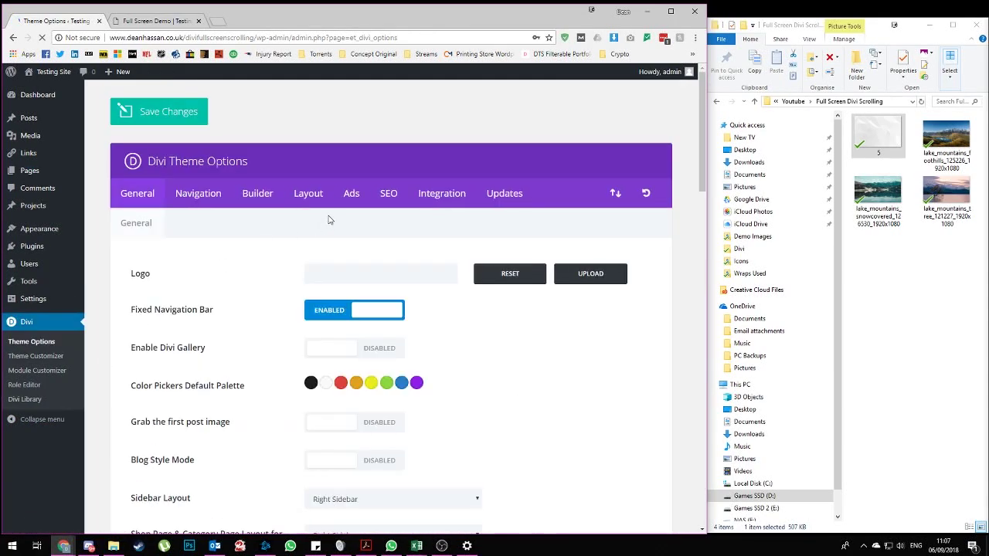
left_click(427, 198)
scroll(371, 347, "down", 3)
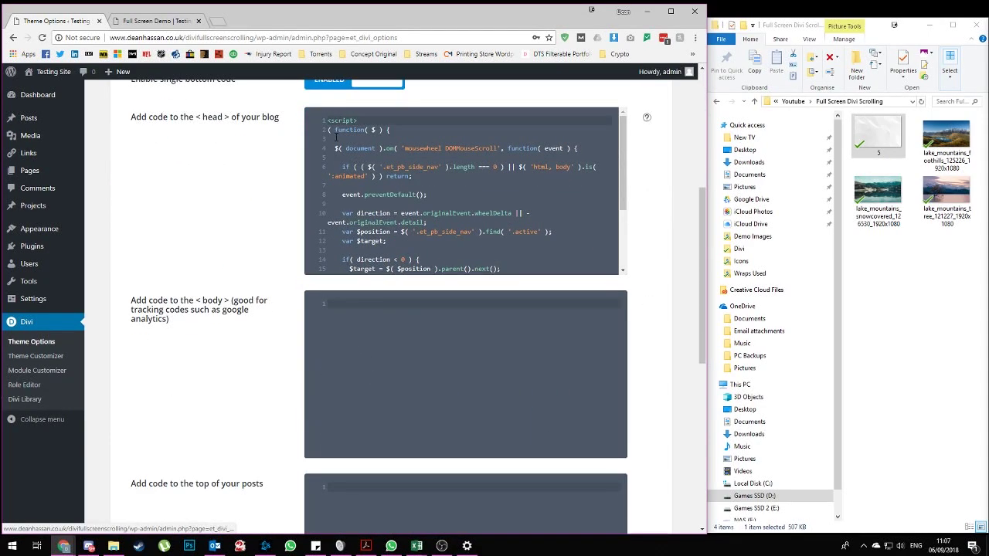
key("ctrl+a")
key("Delete")
scroll(546, 208, "up", 5)
left_click(188, 108)
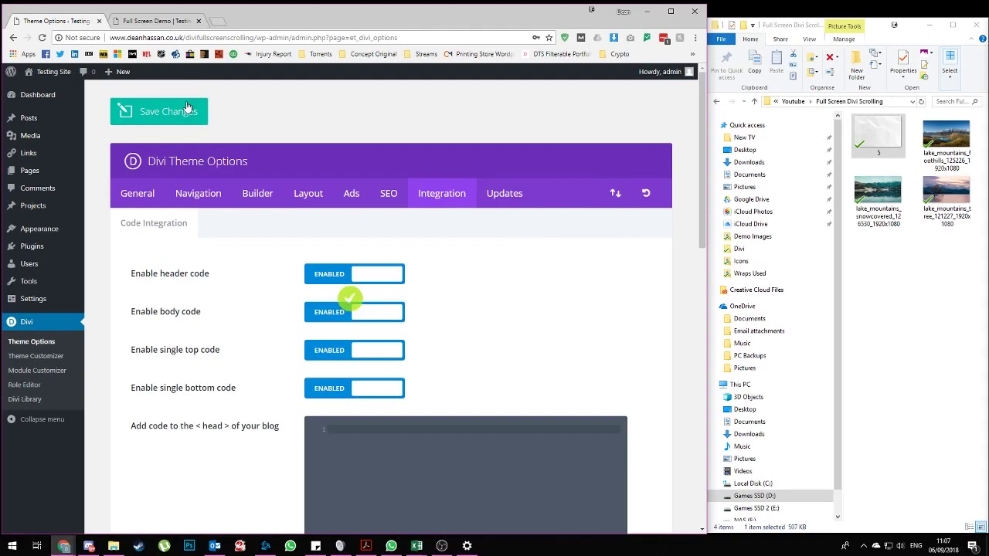
left_click(160, 21)
key("F5")
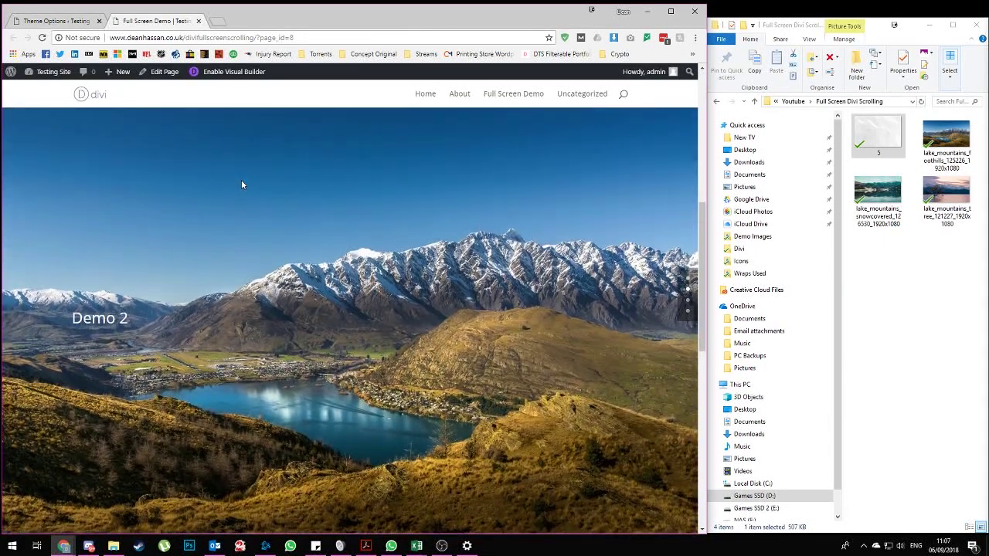
scroll(251, 209, "up", 1)
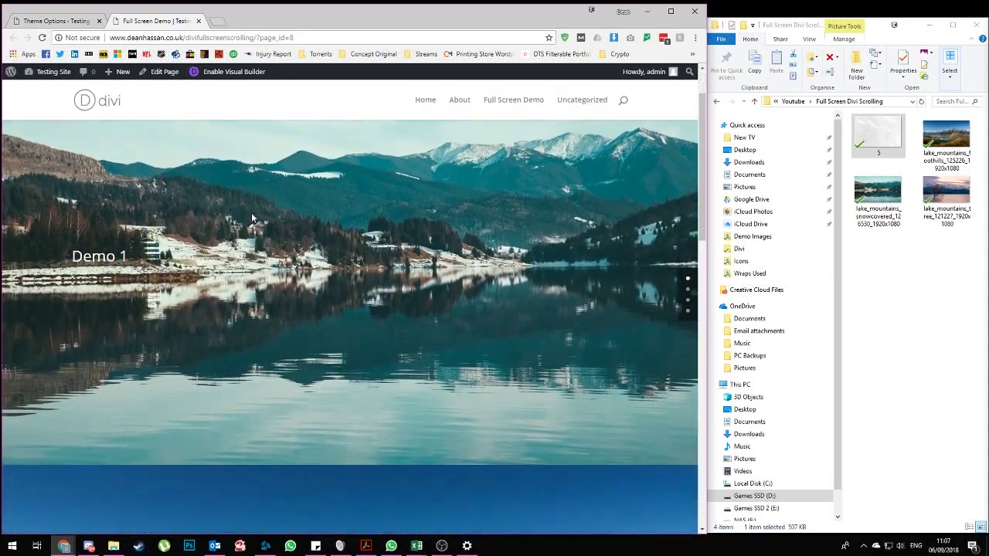
scroll(252, 217, "down", 1)
scroll(252, 216, "down", 1)
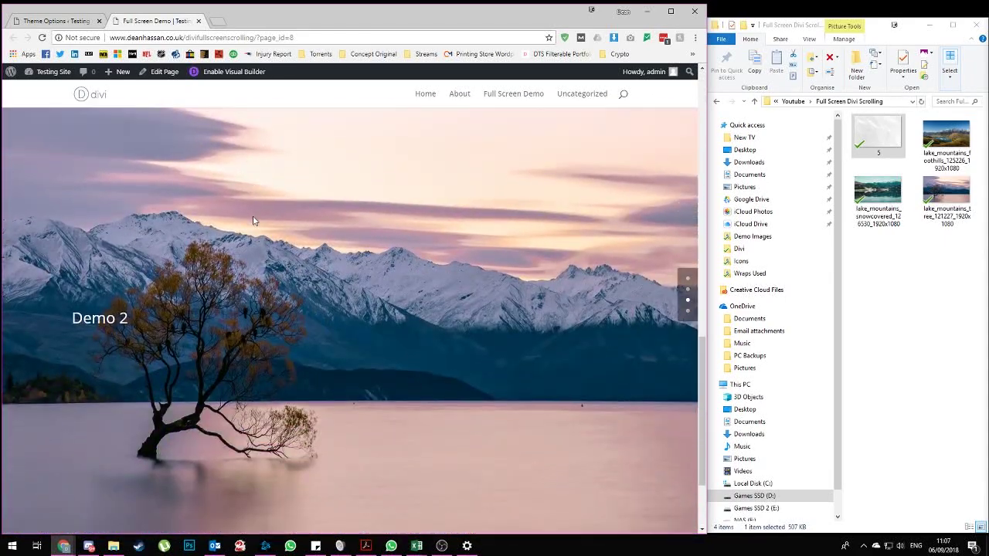
scroll(249, 221, "down", 1)
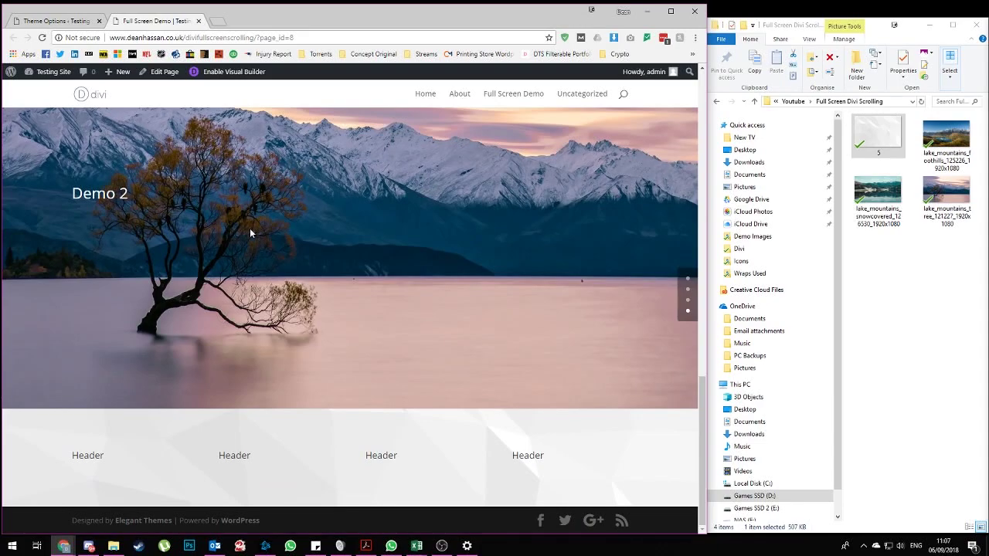
scroll(197, 197, "up", 1)
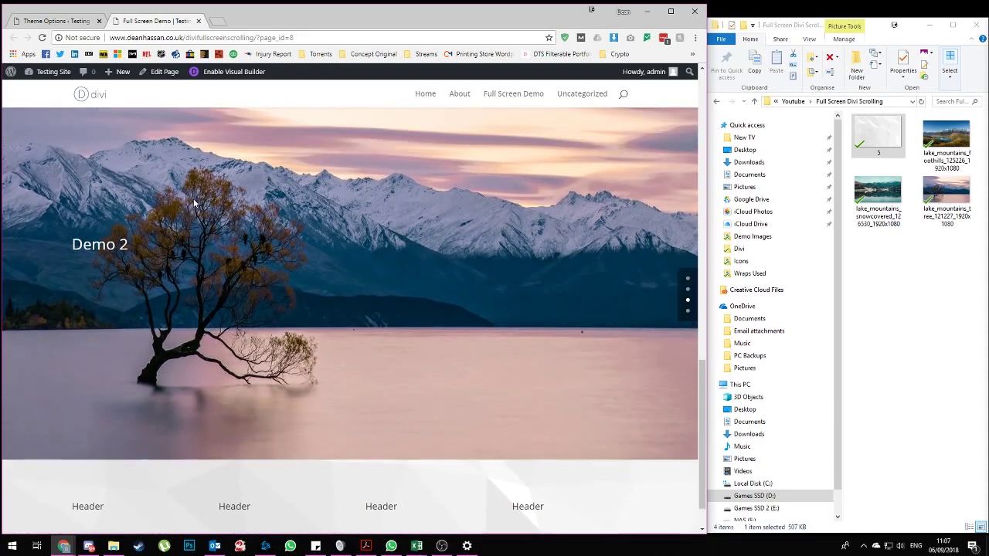
scroll(194, 203, "up", 2)
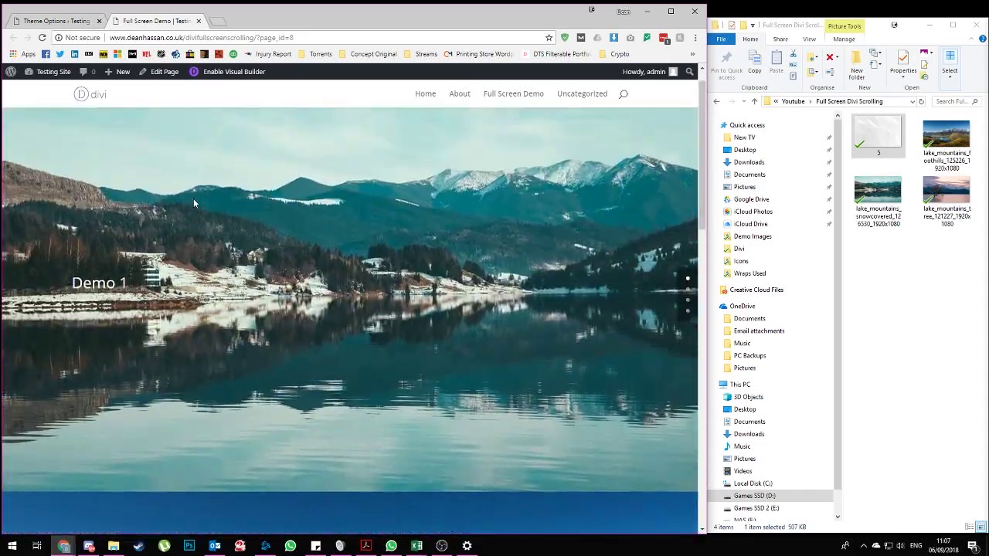